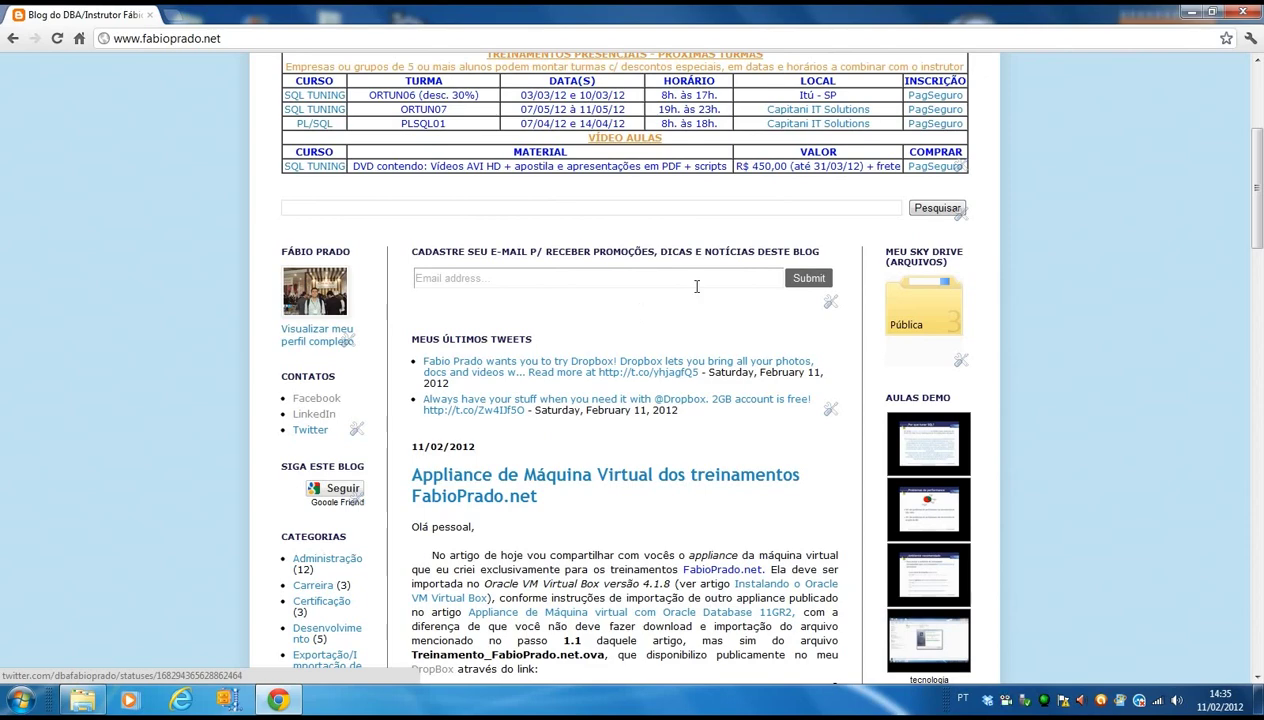
Scroll down the FabioPrado.net article and follow the Dropbox link for Treinamento_FabioPrado.net.ova.
scroll(720, 266, down, 3)
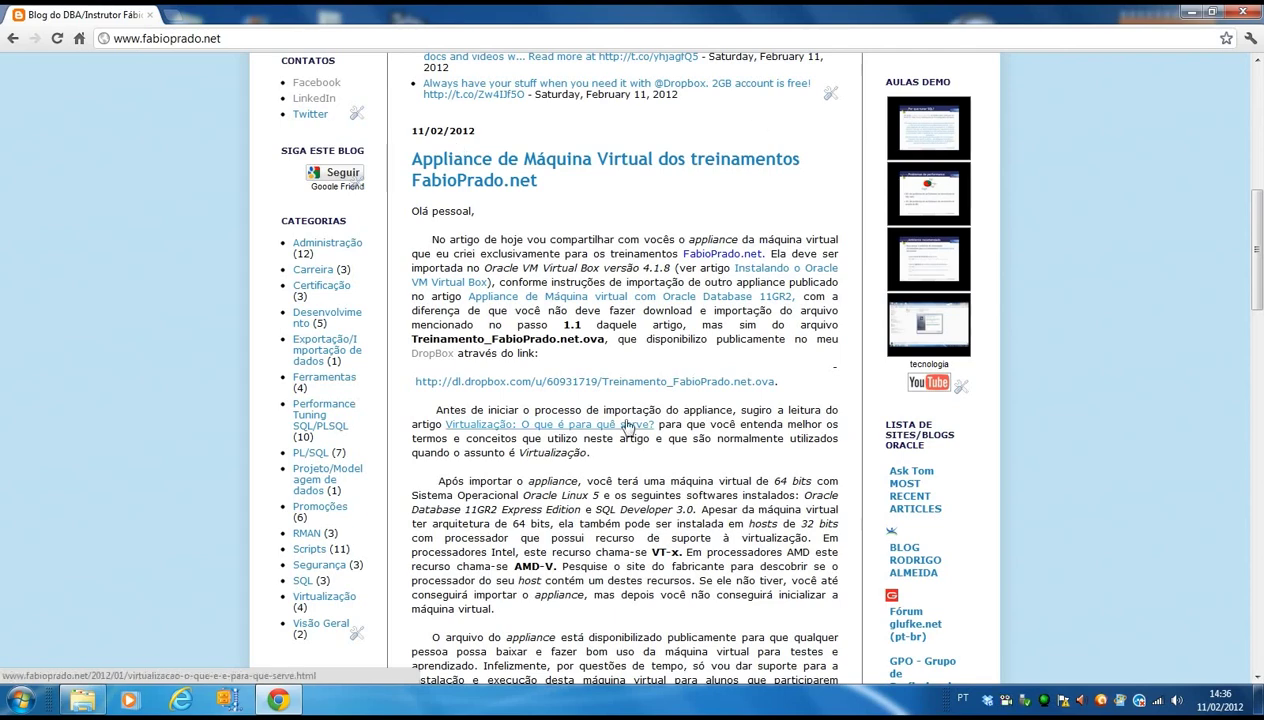
scroll(647, 355, down, 3)
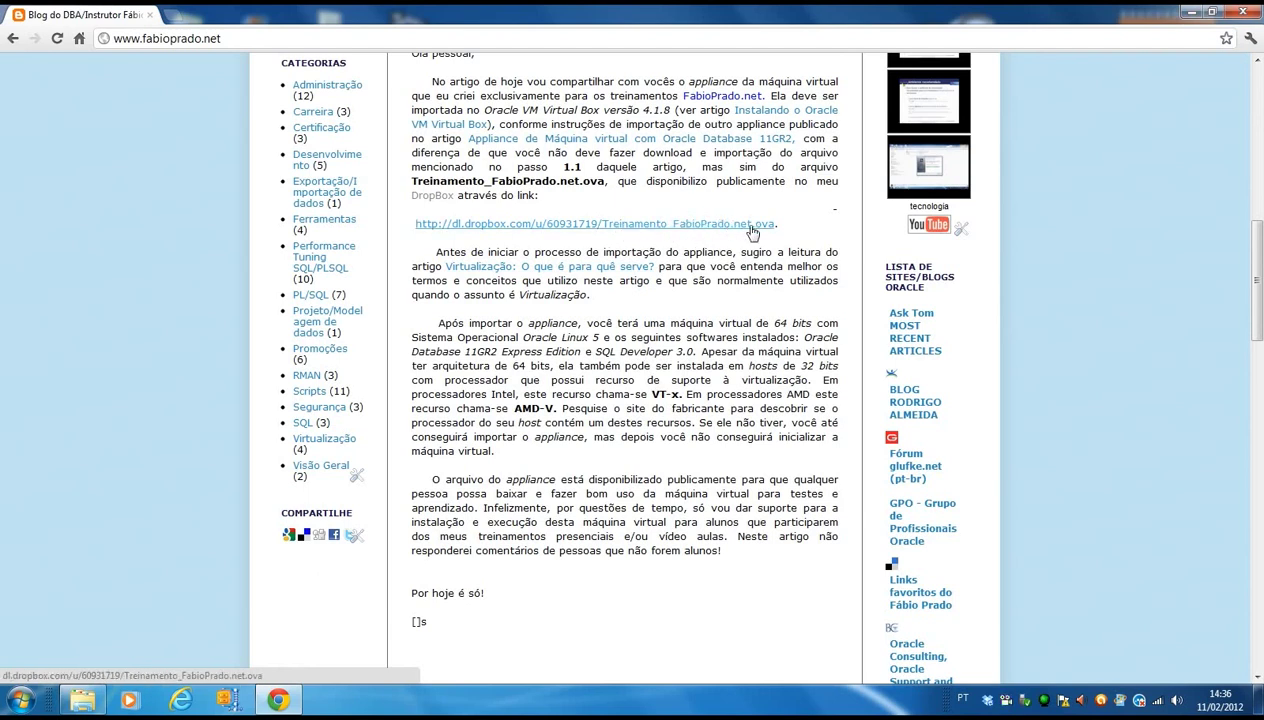
click(736, 224)
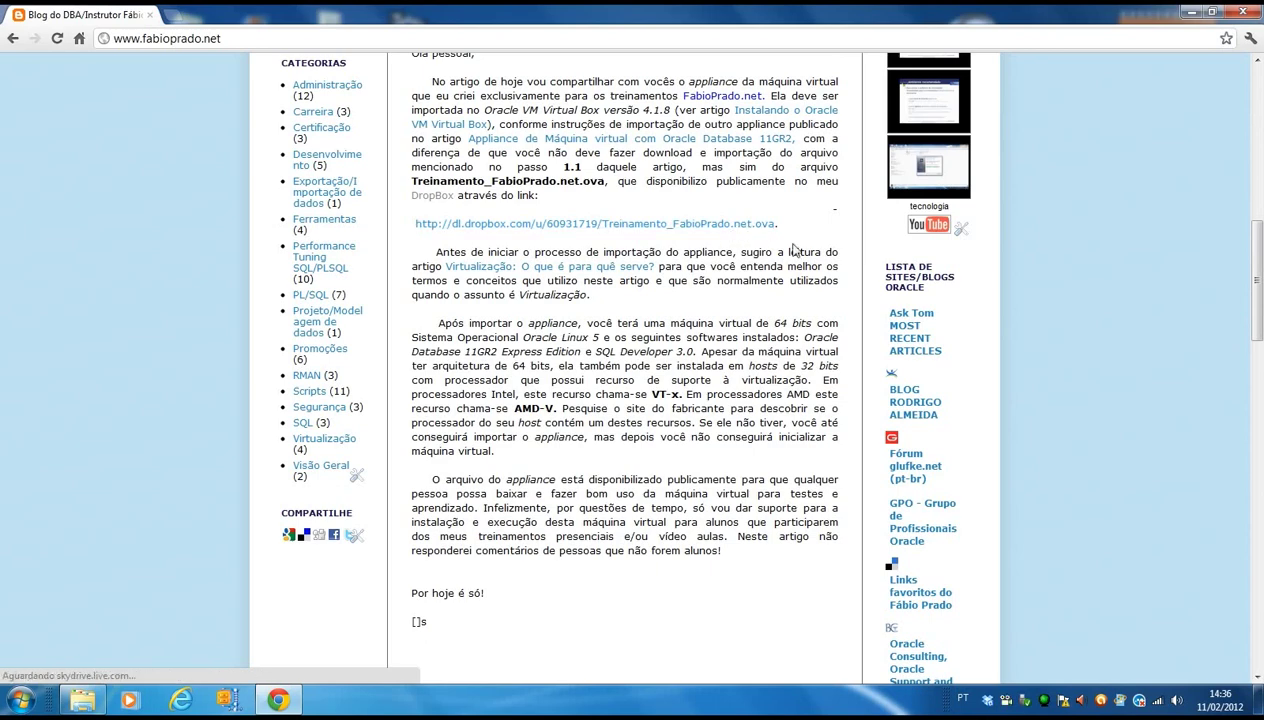
Minimize Chrome to reveal the desktop and open the Arquivos Treinamentos folder.
click(1190, 12)
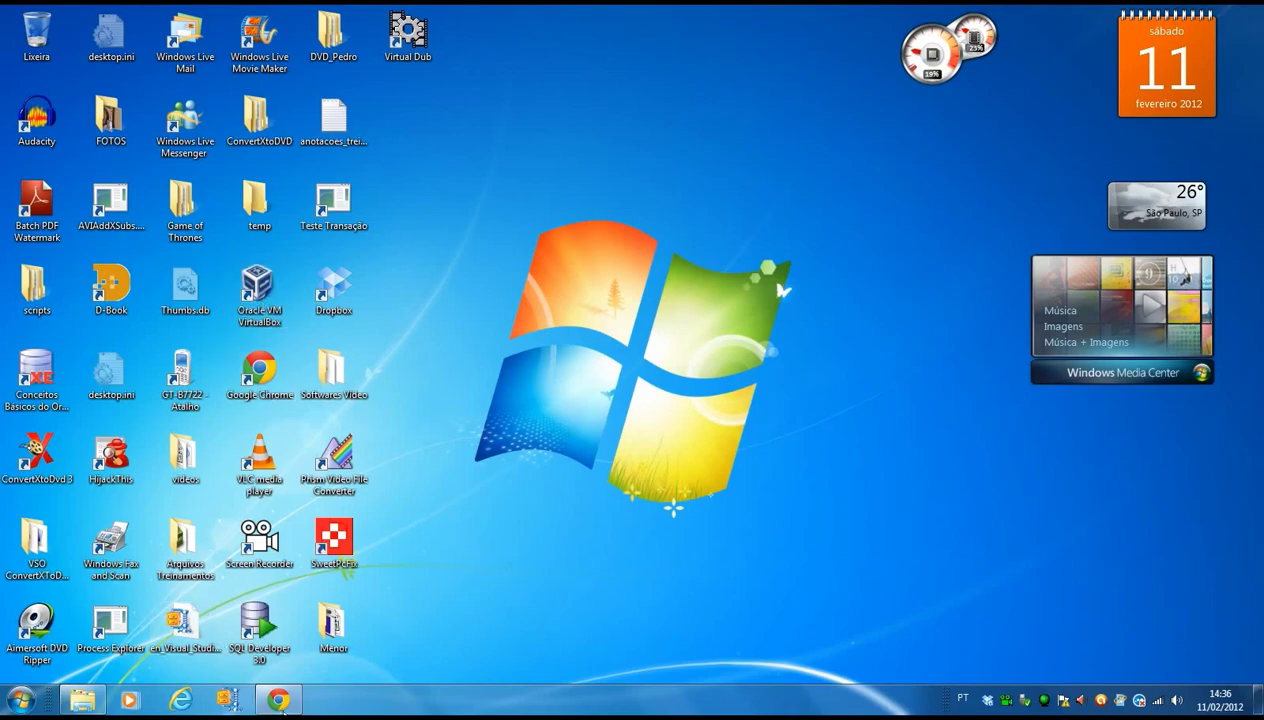
click(278, 699)
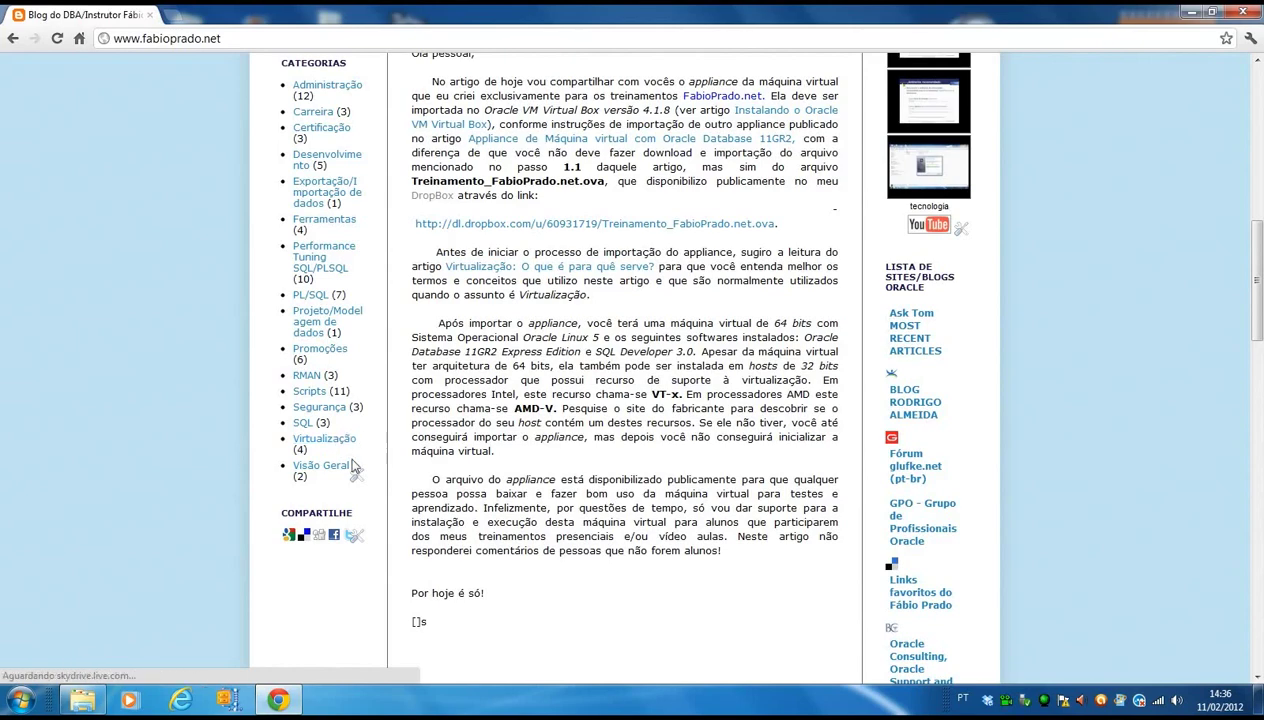
scroll(655, 305, up, 2)
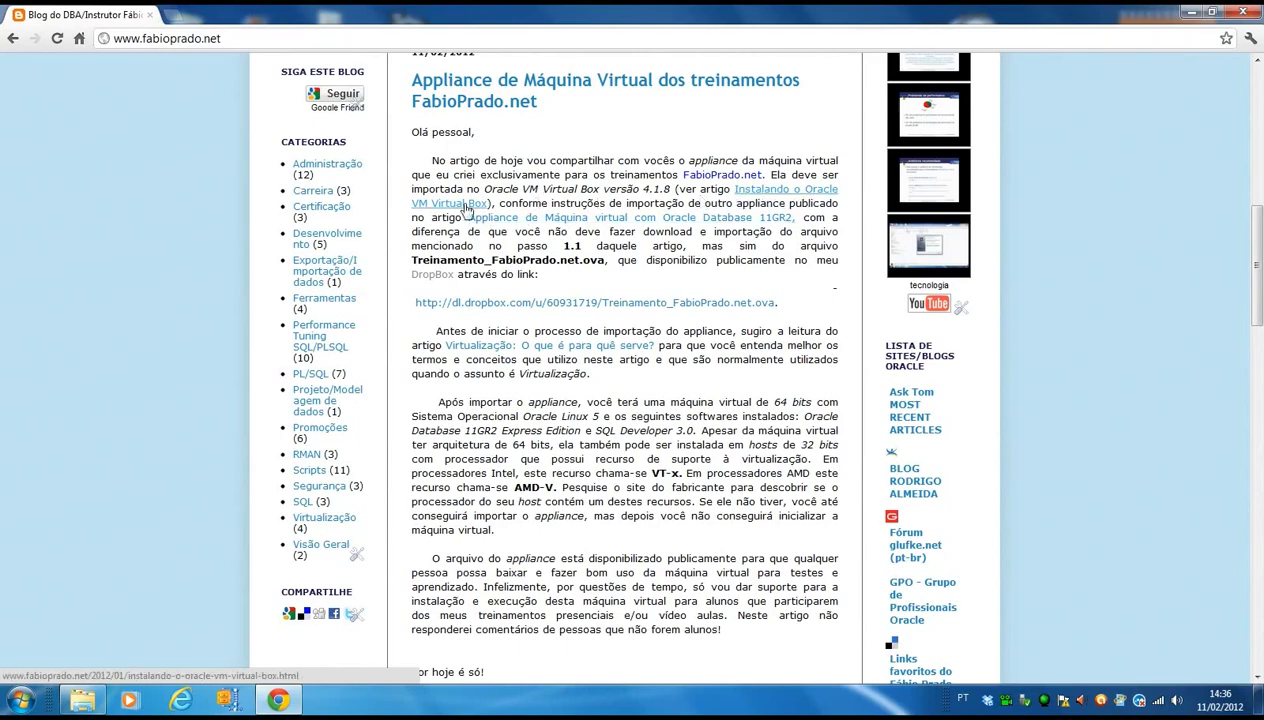
click(1192, 13)
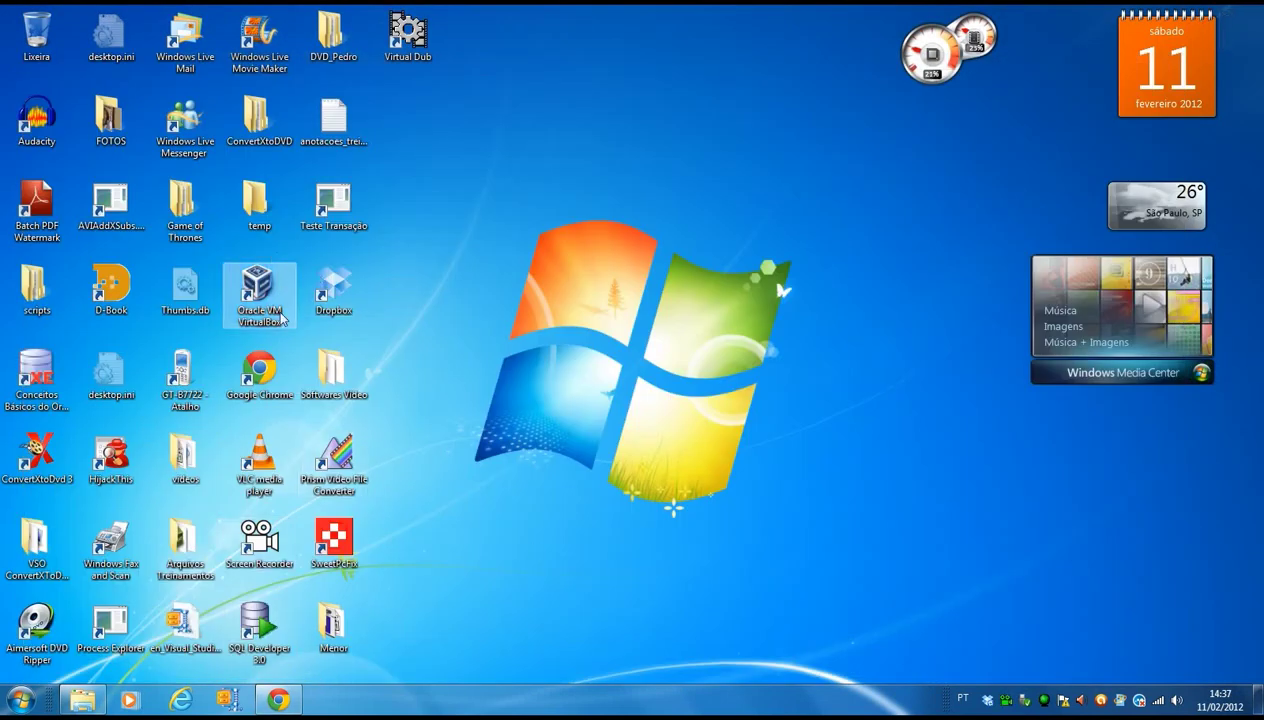
double_click(185, 548)
Open the Vms folder and launch Treinamento_FabioPrado.net.ova to import it into VirtualBox.
click(291, 145)
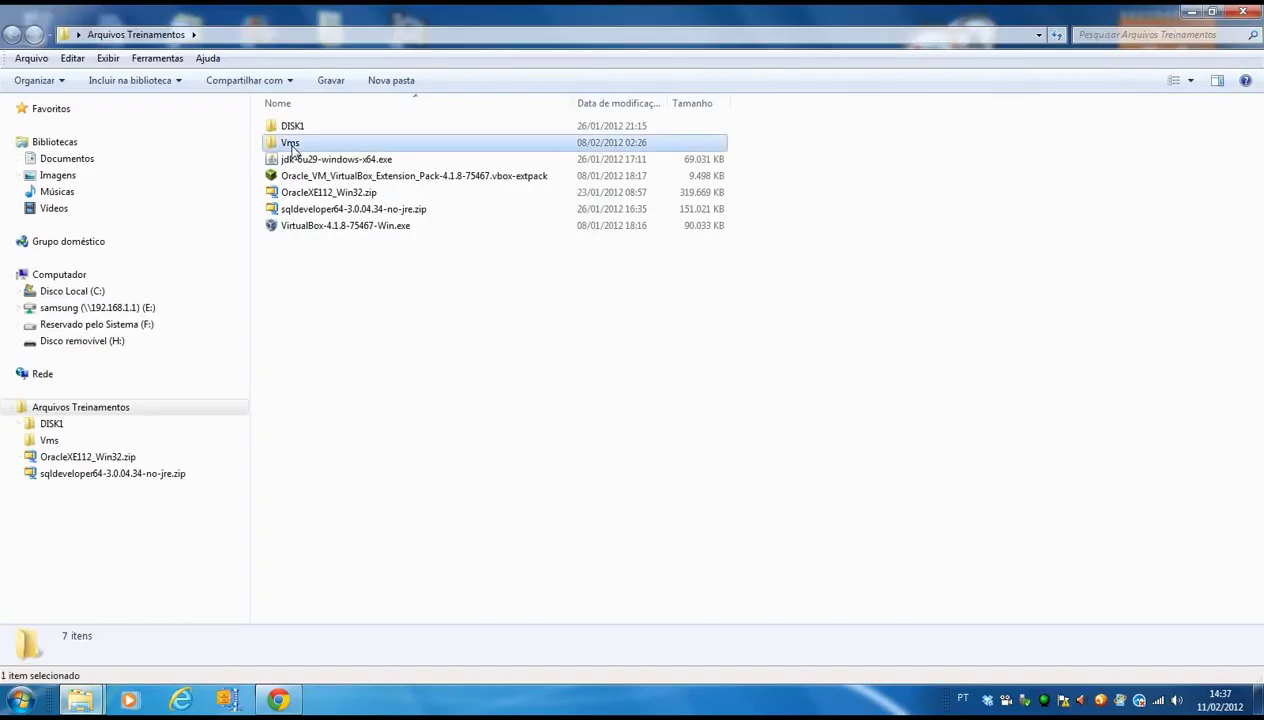
double_click(291, 145)
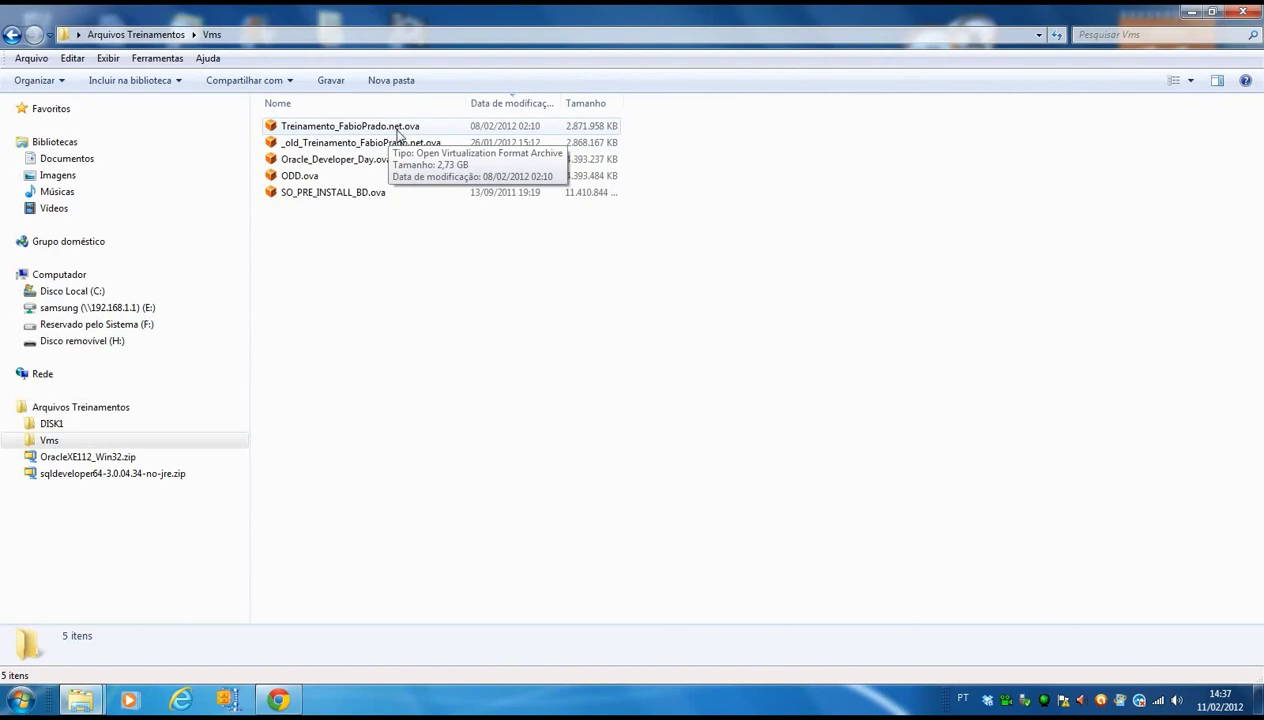
click(406, 127)
double_click(406, 127)
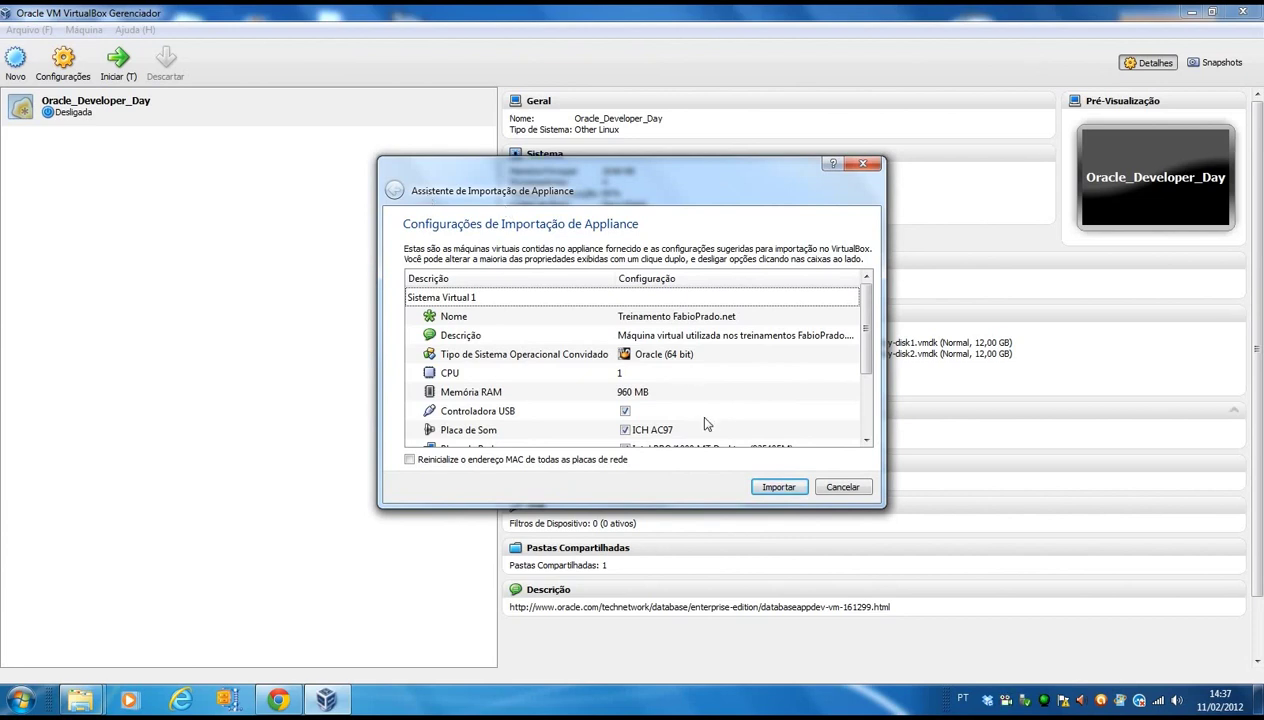
Accept the appliance settings (Oracle 64-bit, 1 CPU, 960 MB RAM) and start the import.
click(784, 490)
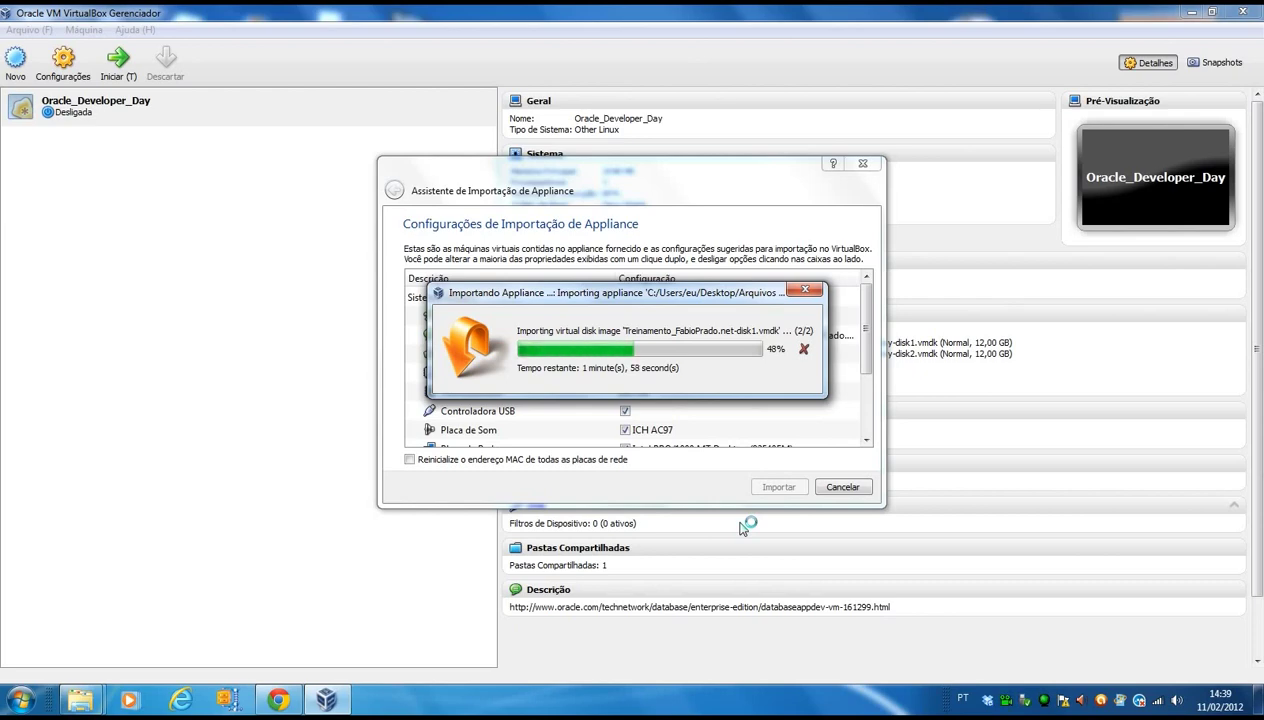
Let the import reach about 48% of virtual disk 2, then switch windows with Alt+Tab.
key(alt+Tab)
key(alt+Tab)
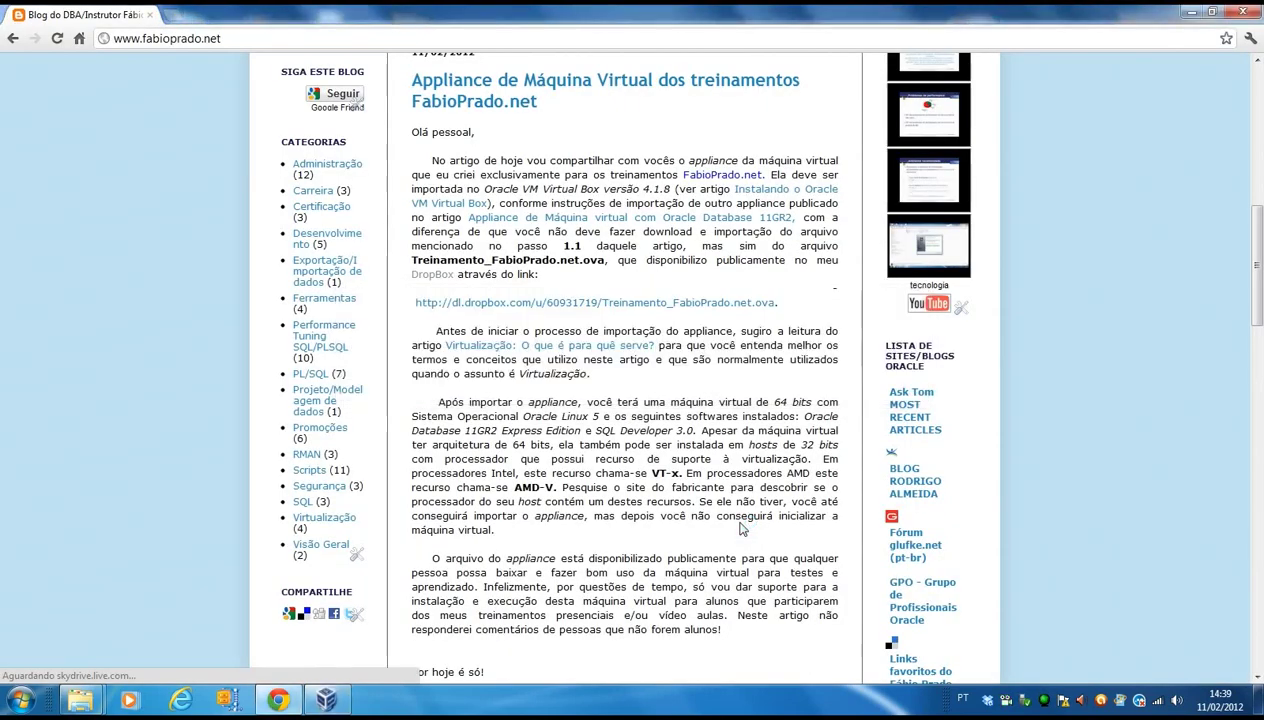
Search the blog for 'express editor' and open the Oracle 11GR2 Express Edition installation post.
scroll(549, 457, up, 5)
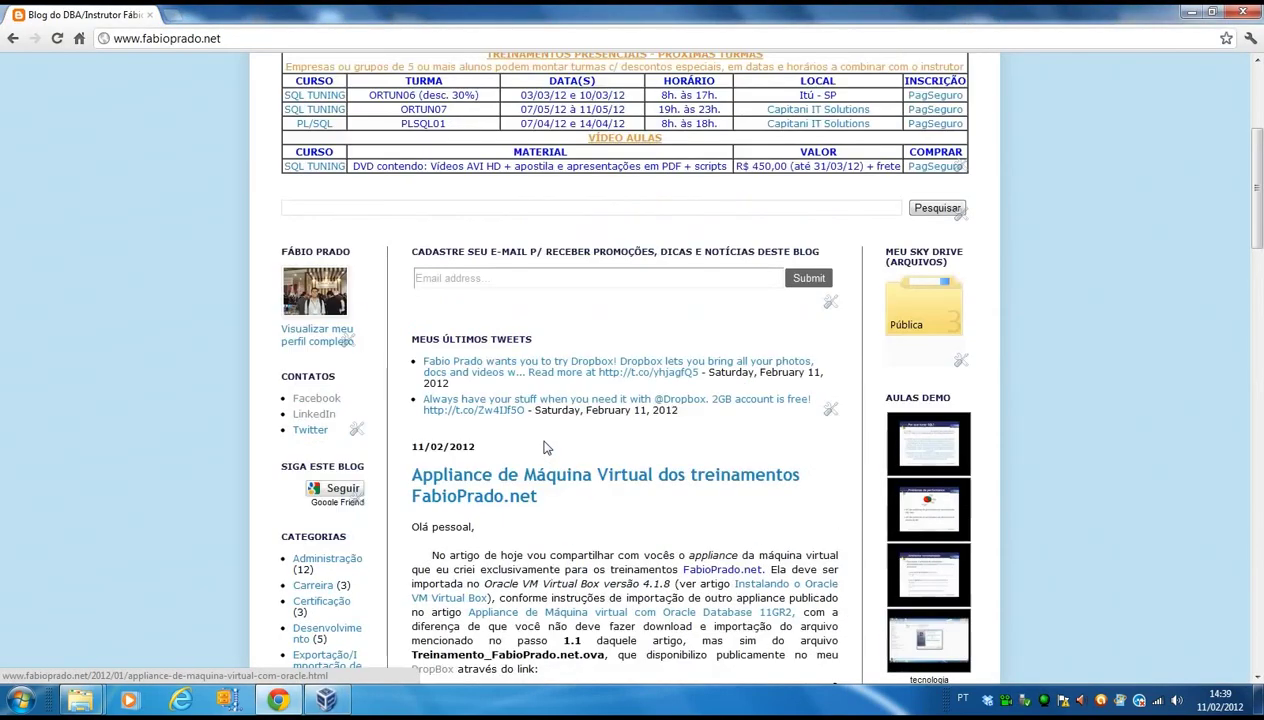
scroll(500, 410, up, 1)
click(466, 366)
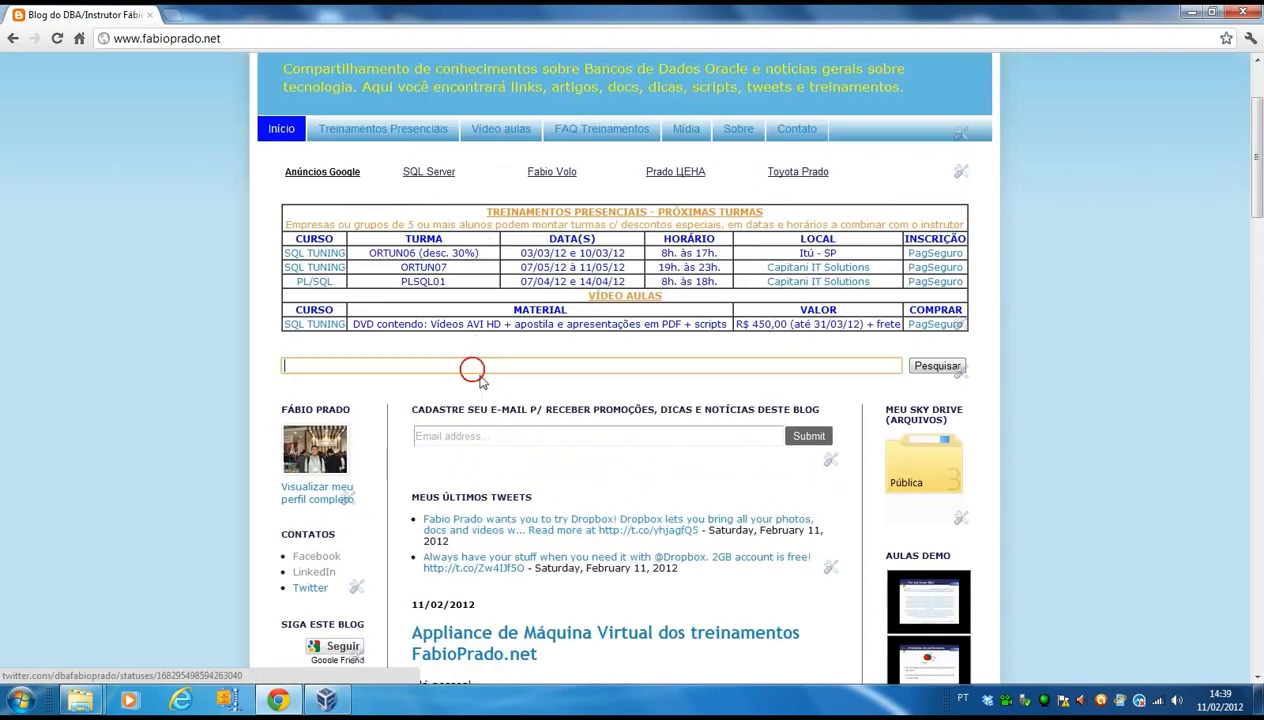
text(expres)
text(s editor)
key(Return)
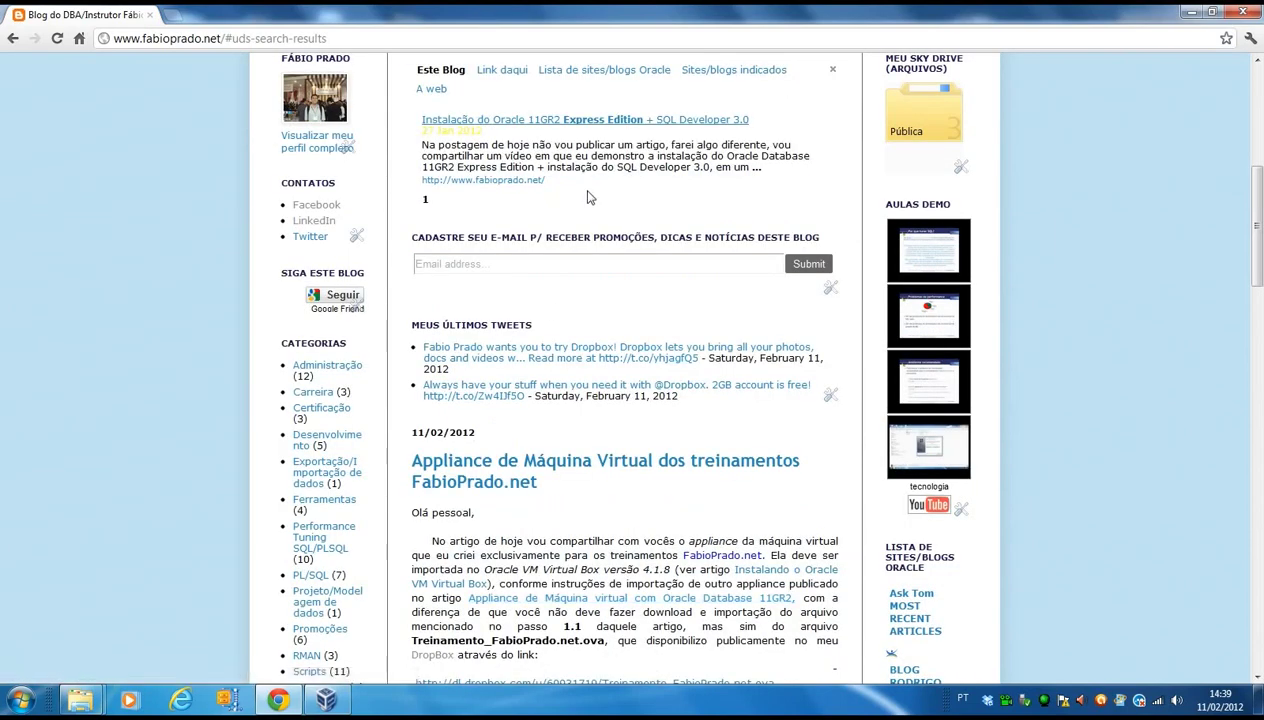
click(608, 122)
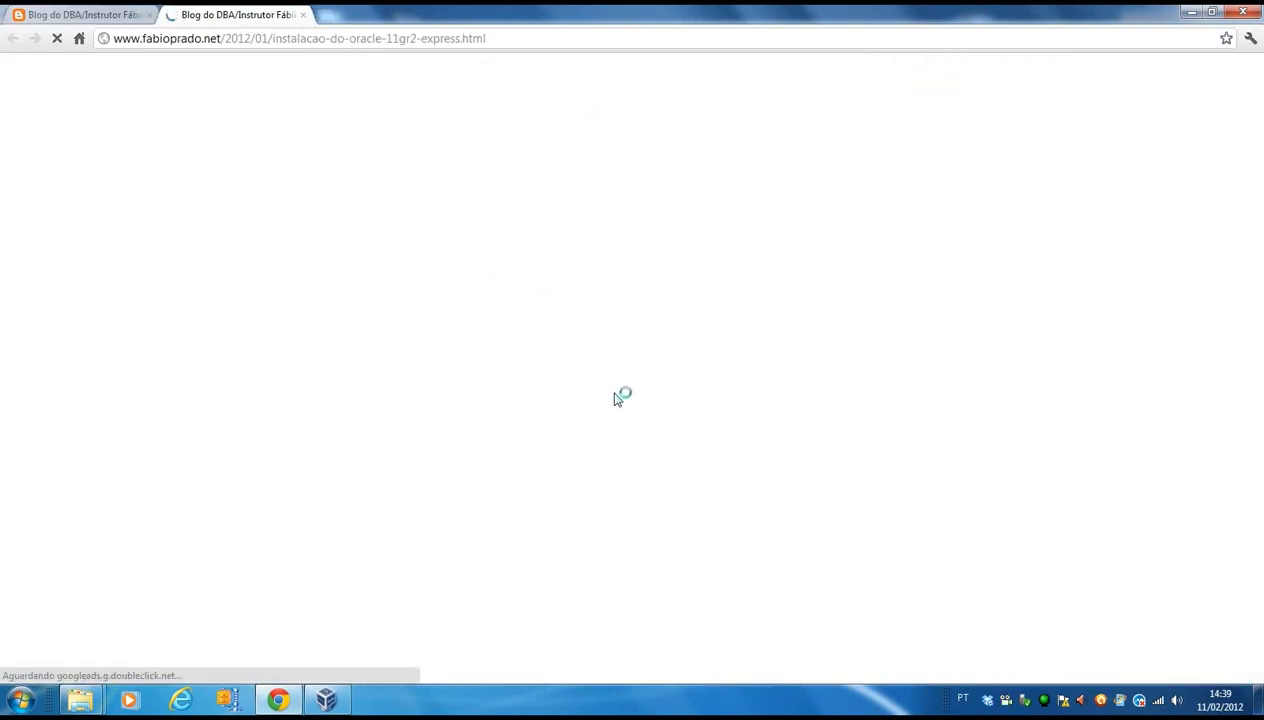
Close the Express Edition post tab, look over the search results, and minimize Chrome.
scroll(615, 405, down, 5)
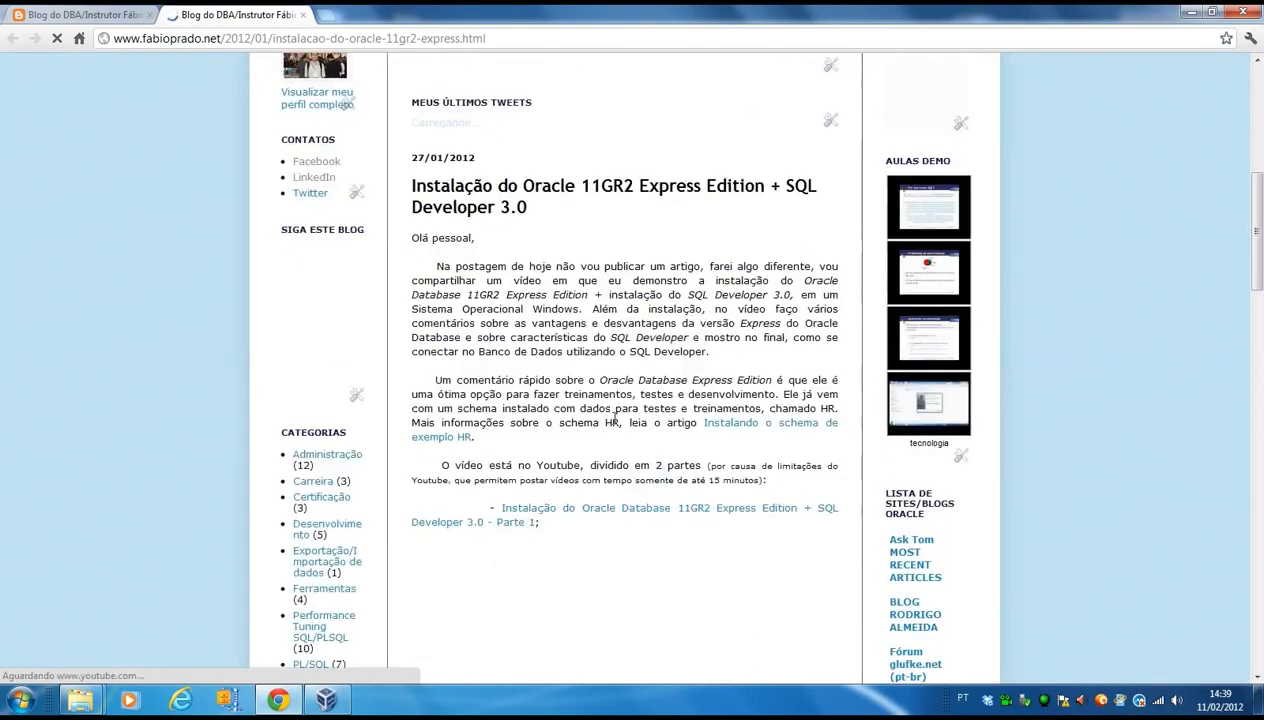
scroll(675, 455, down, 2)
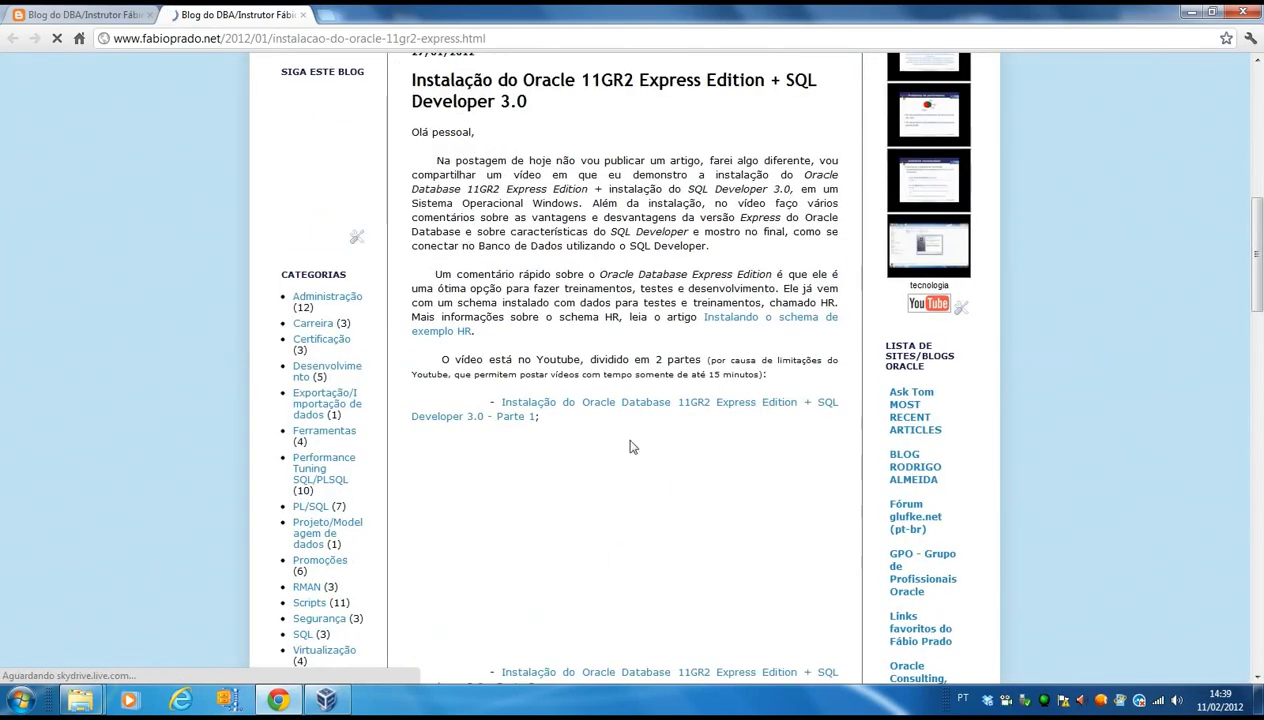
click(302, 15)
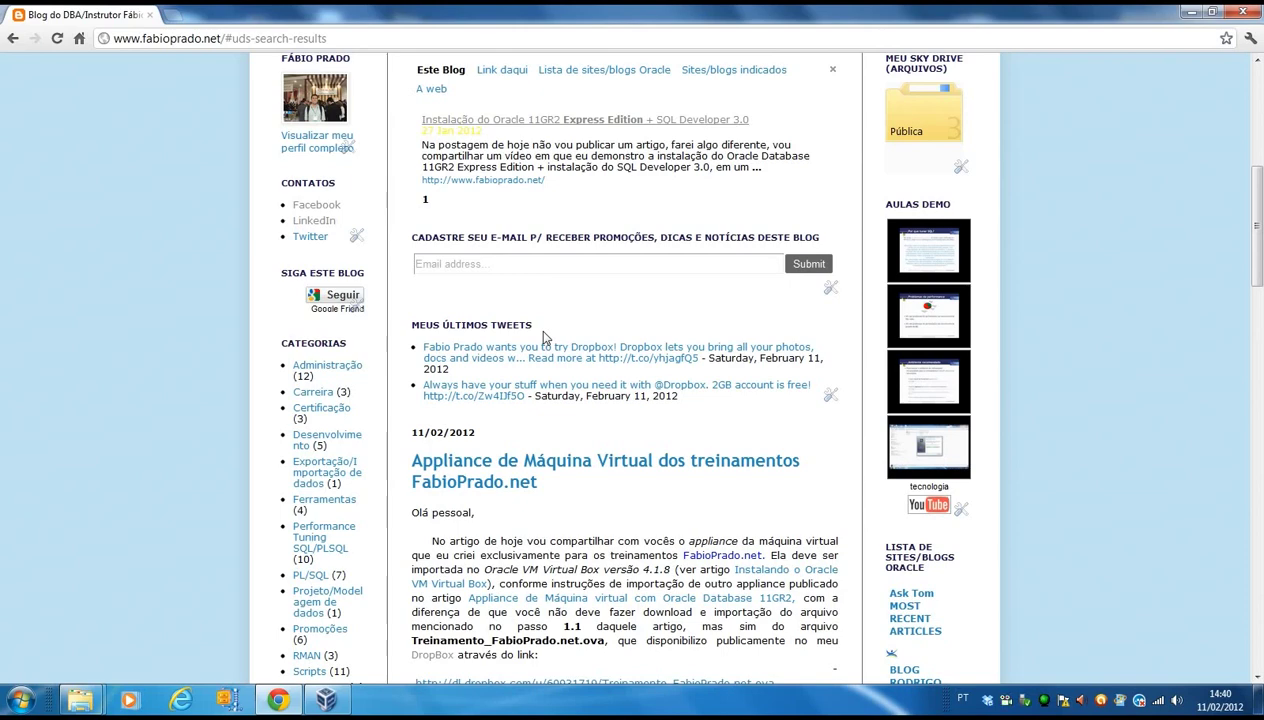
scroll(556, 345, up, 3)
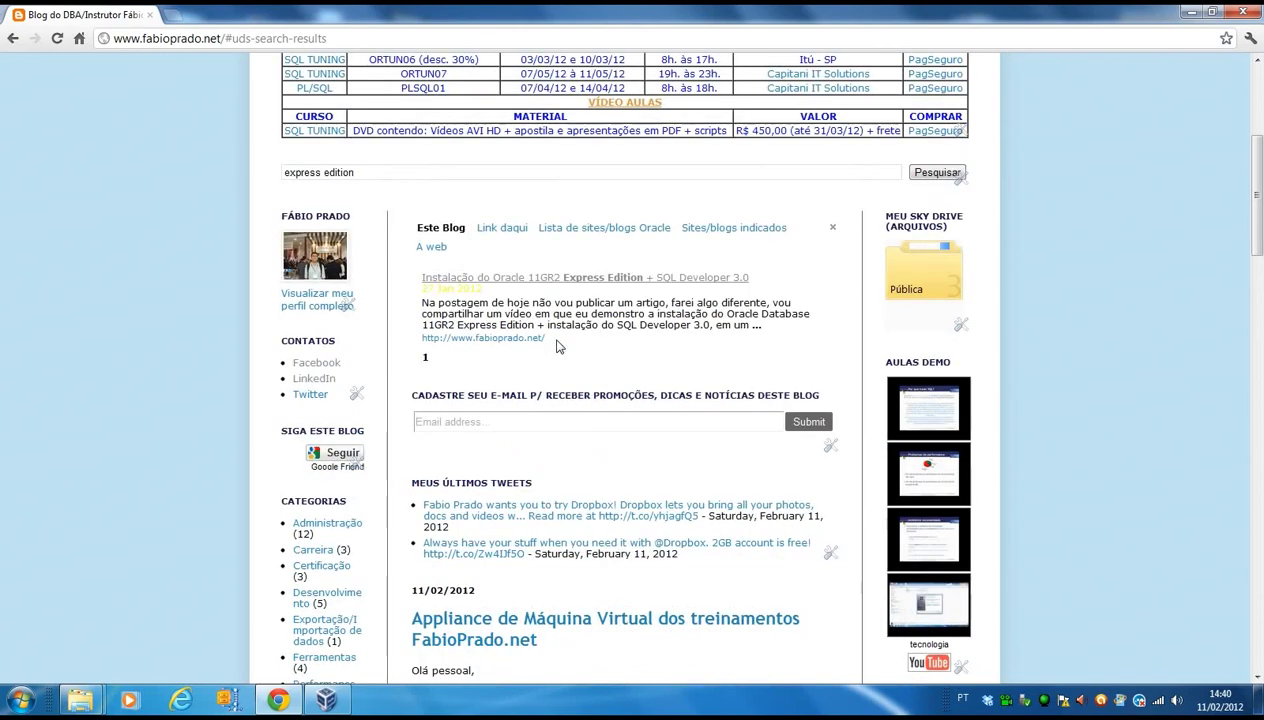
scroll(558, 345, up, 5)
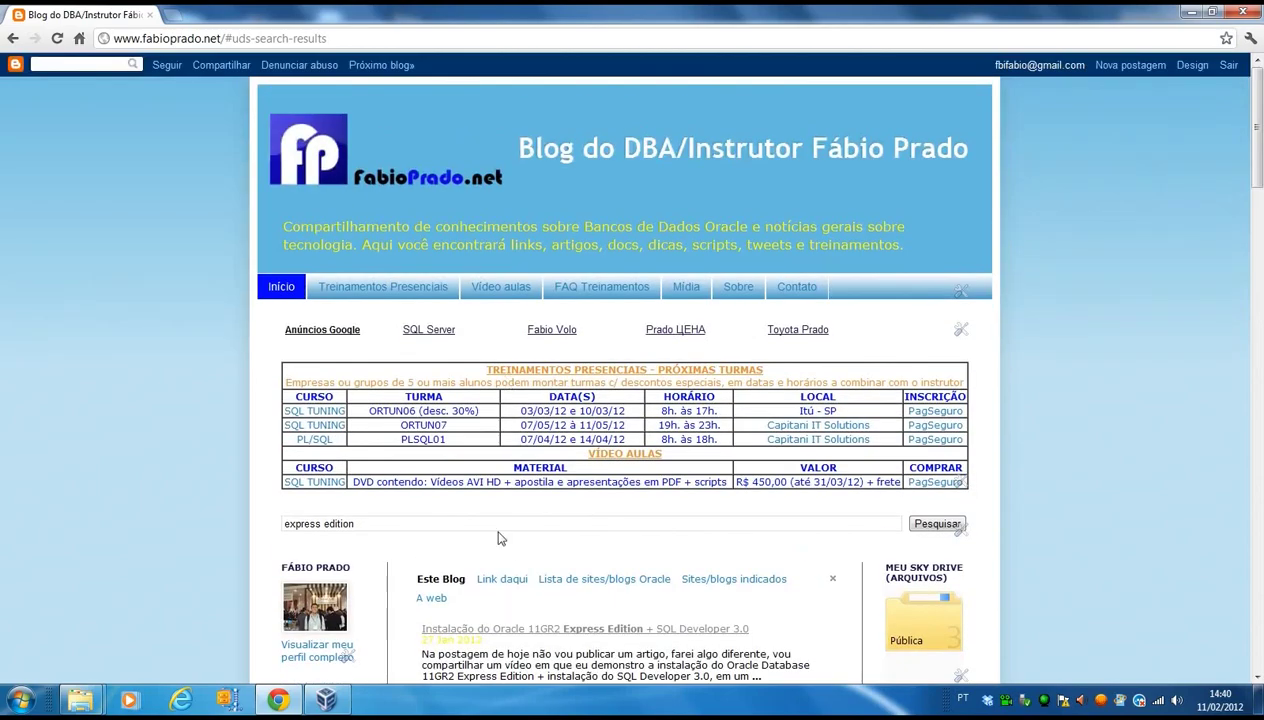
scroll(537, 540, down, 4)
scroll(537, 540, down, 3)
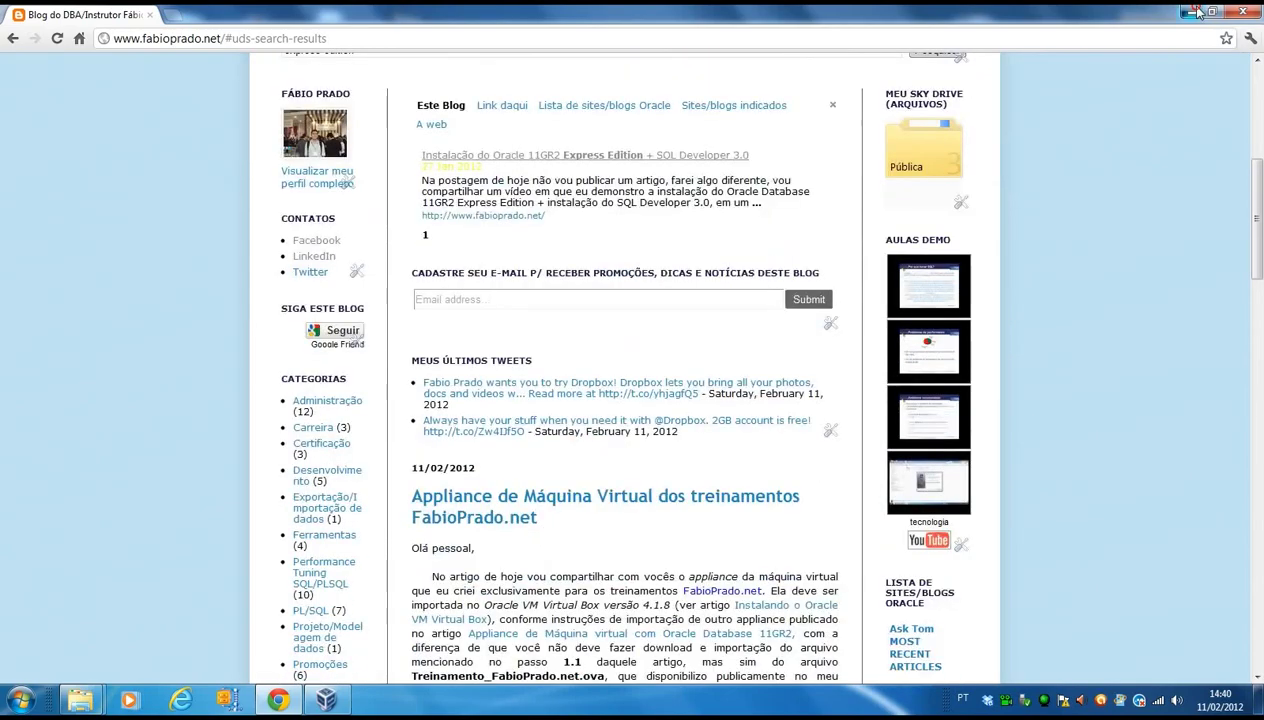
click(1190, 12)
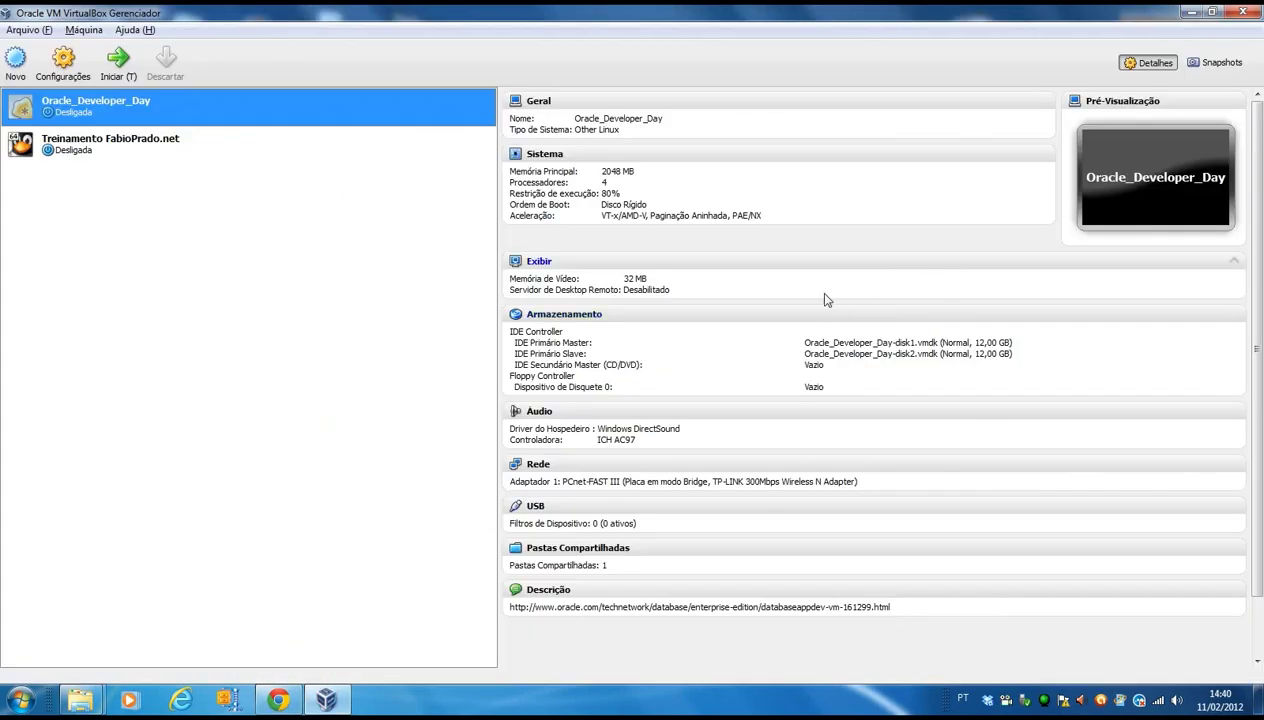
In the Treinamento FabioPrado.net machine's General > Advanced settings, set the snapshot folder to Padrão (default).
click(143, 148)
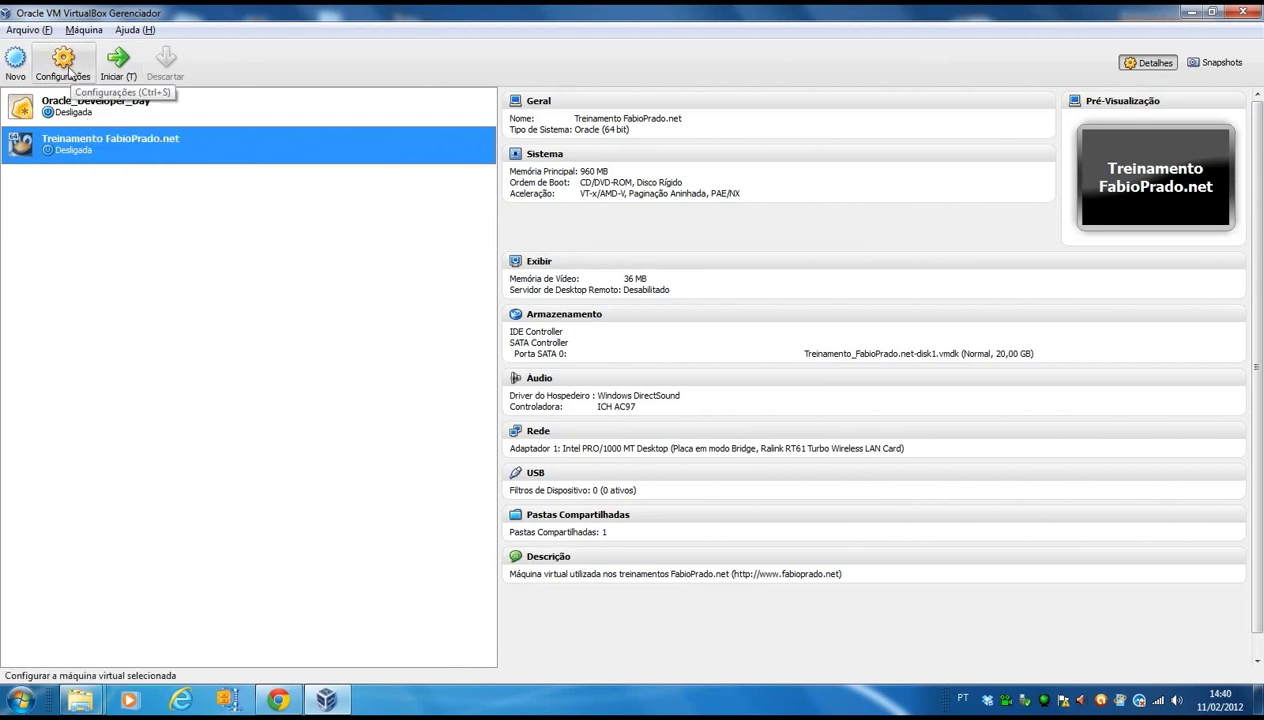
click(70, 70)
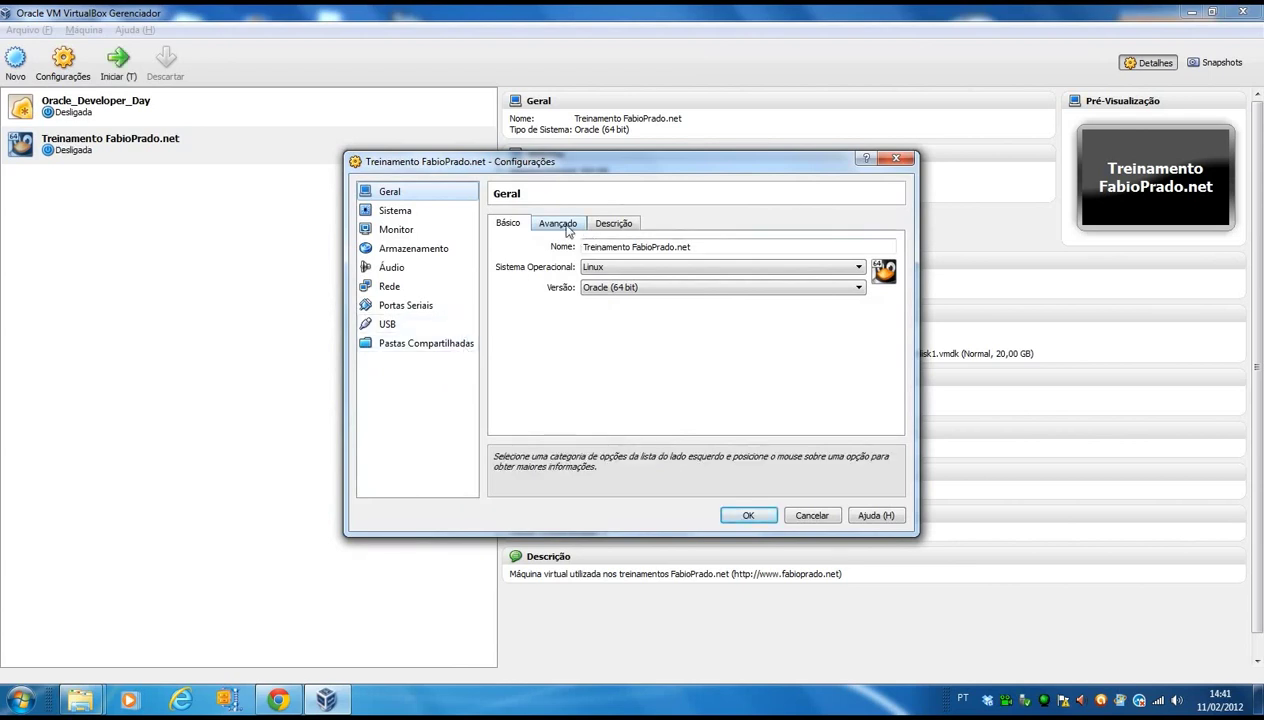
click(598, 223)
click(560, 223)
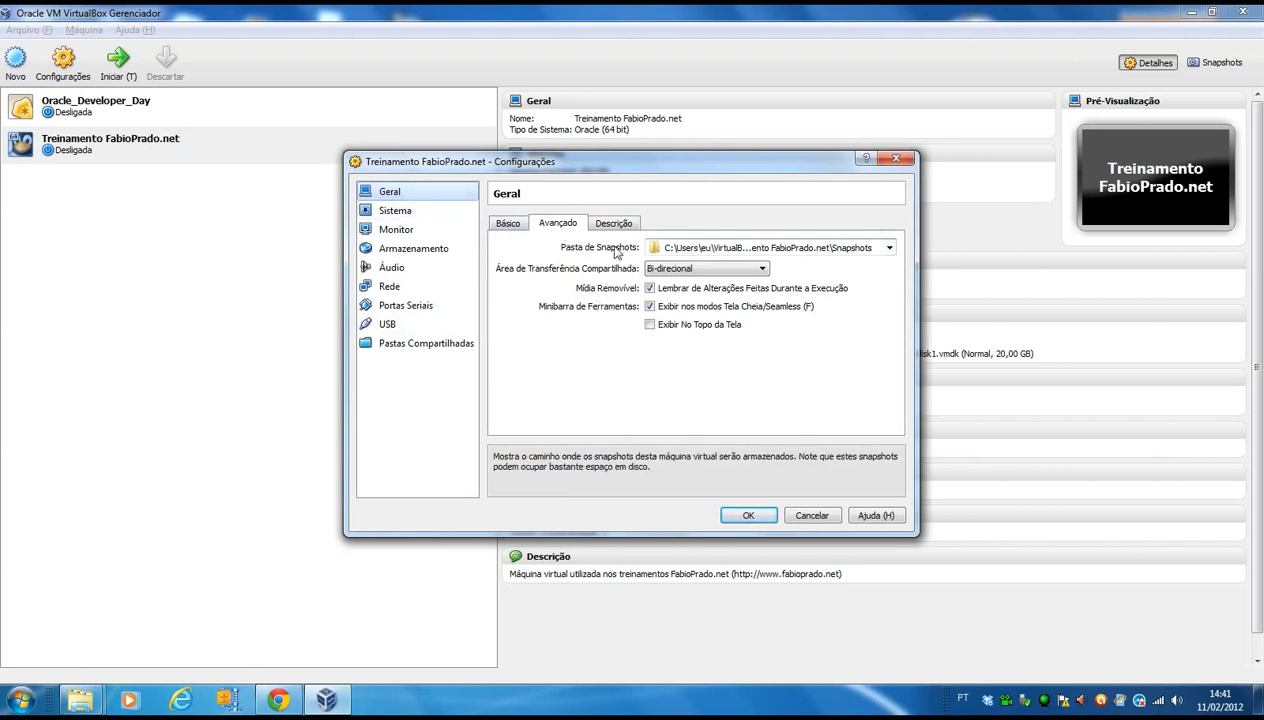
click(887, 250)
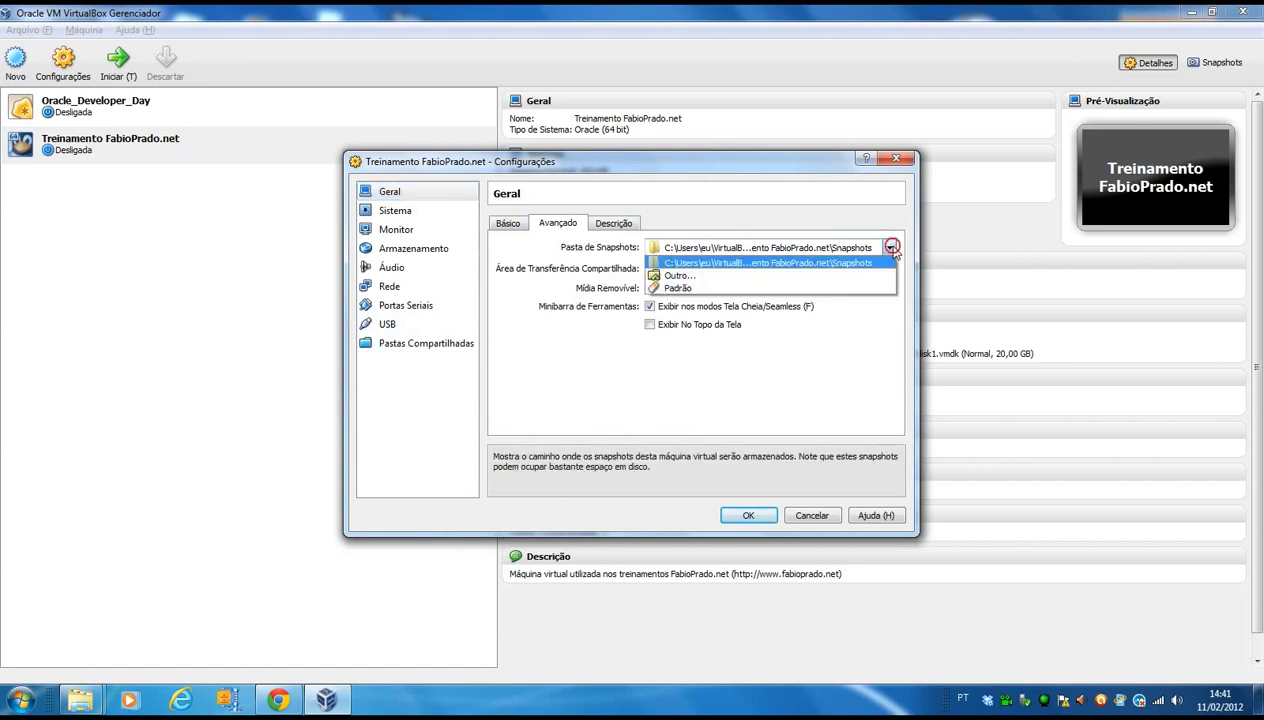
click(758, 290)
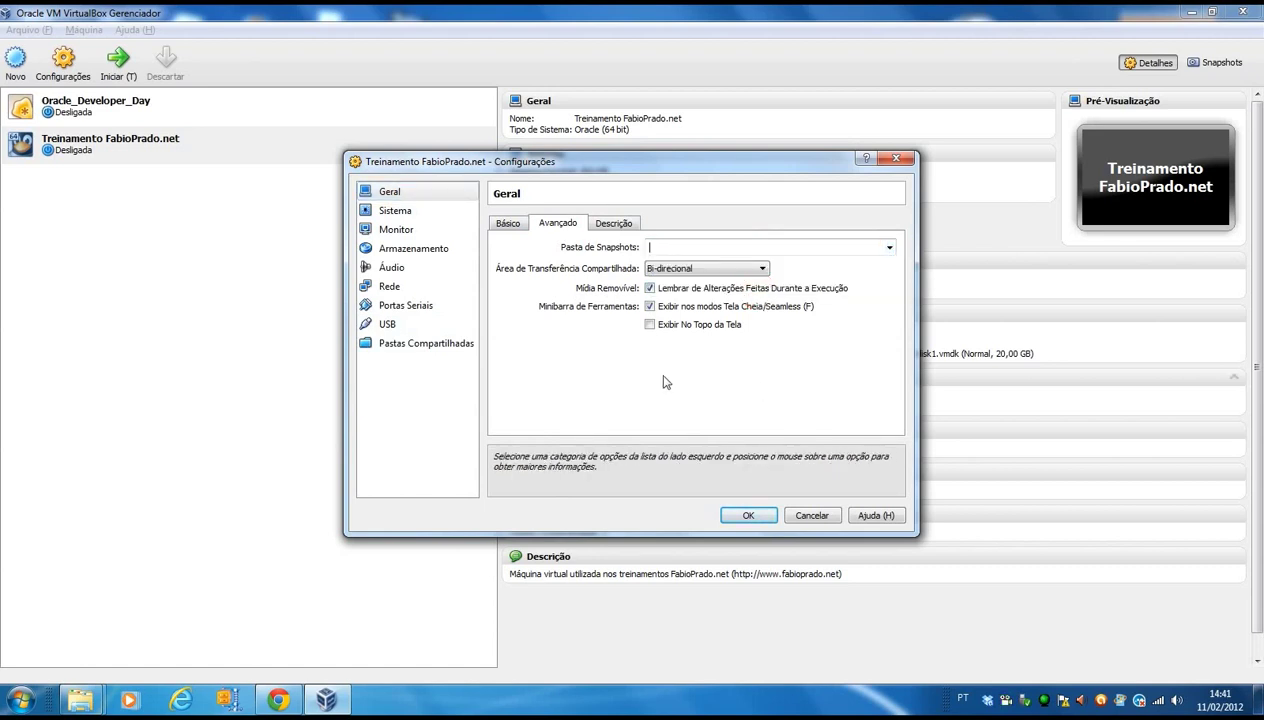
Keep network adapter 1 in Placa em modo Bridge attached to the Ralink RT61 Turbo Wireless LAN Card.
click(389, 288)
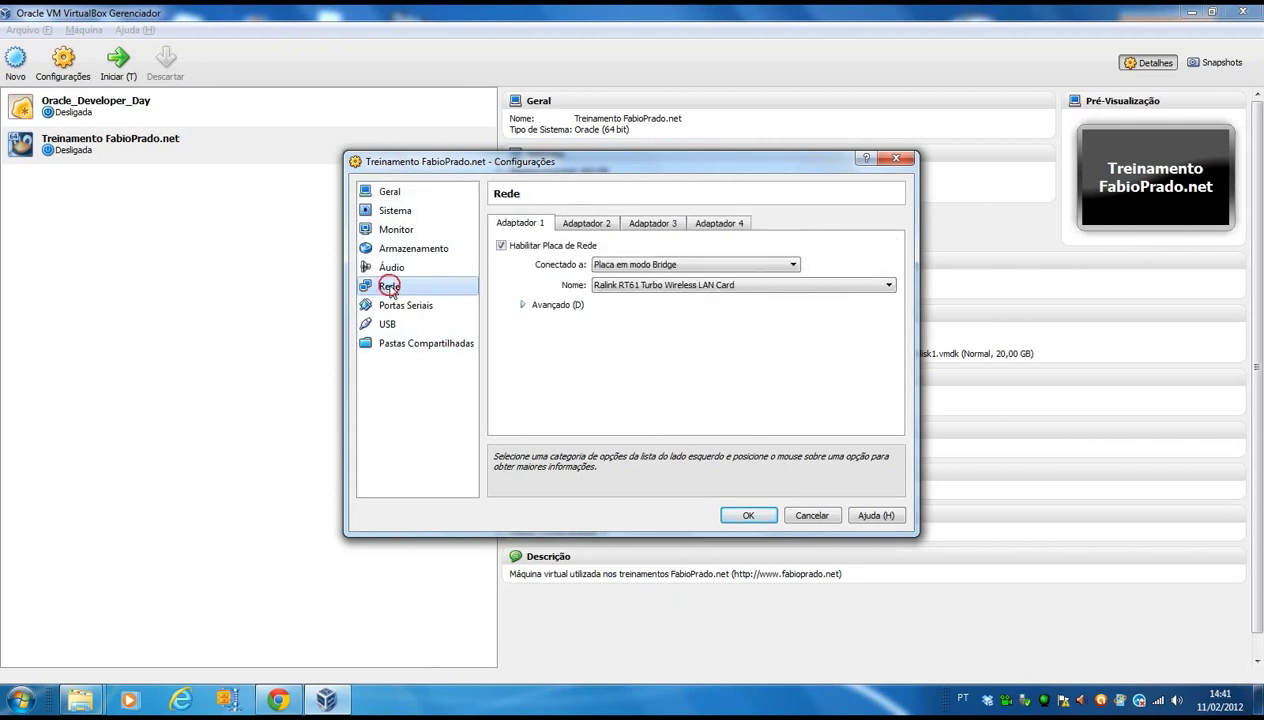
click(795, 266)
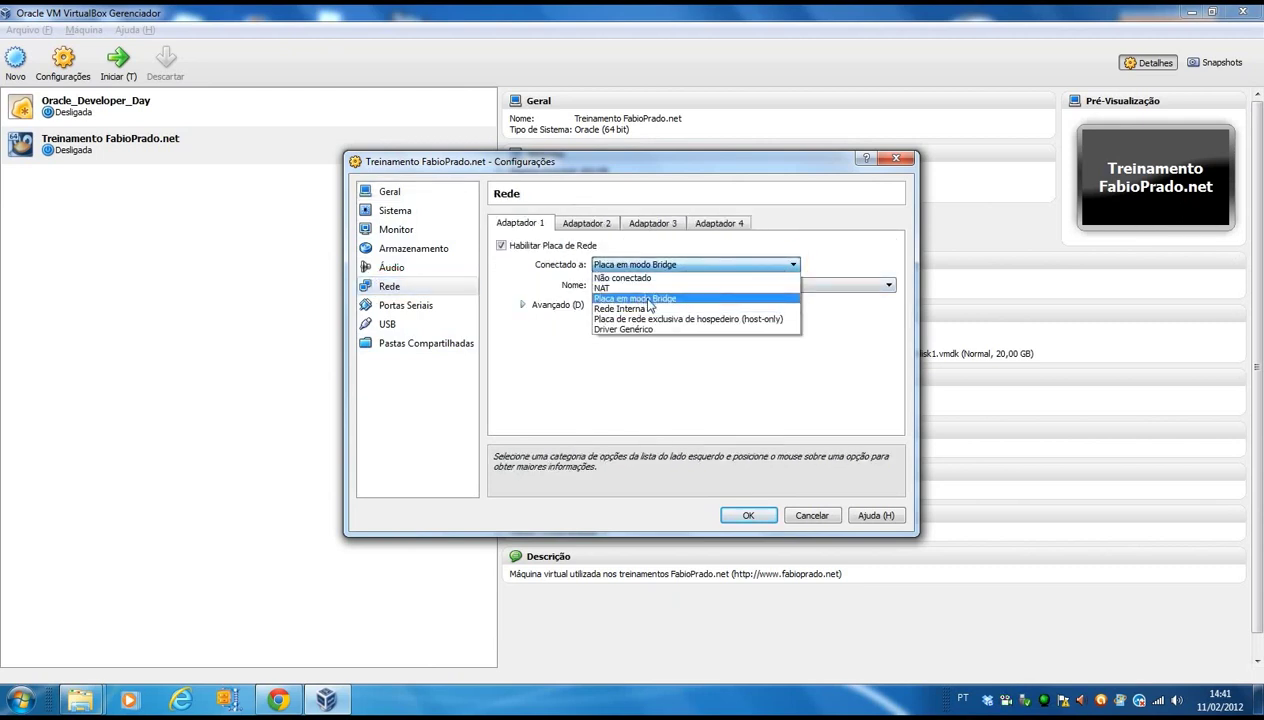
click(640, 298)
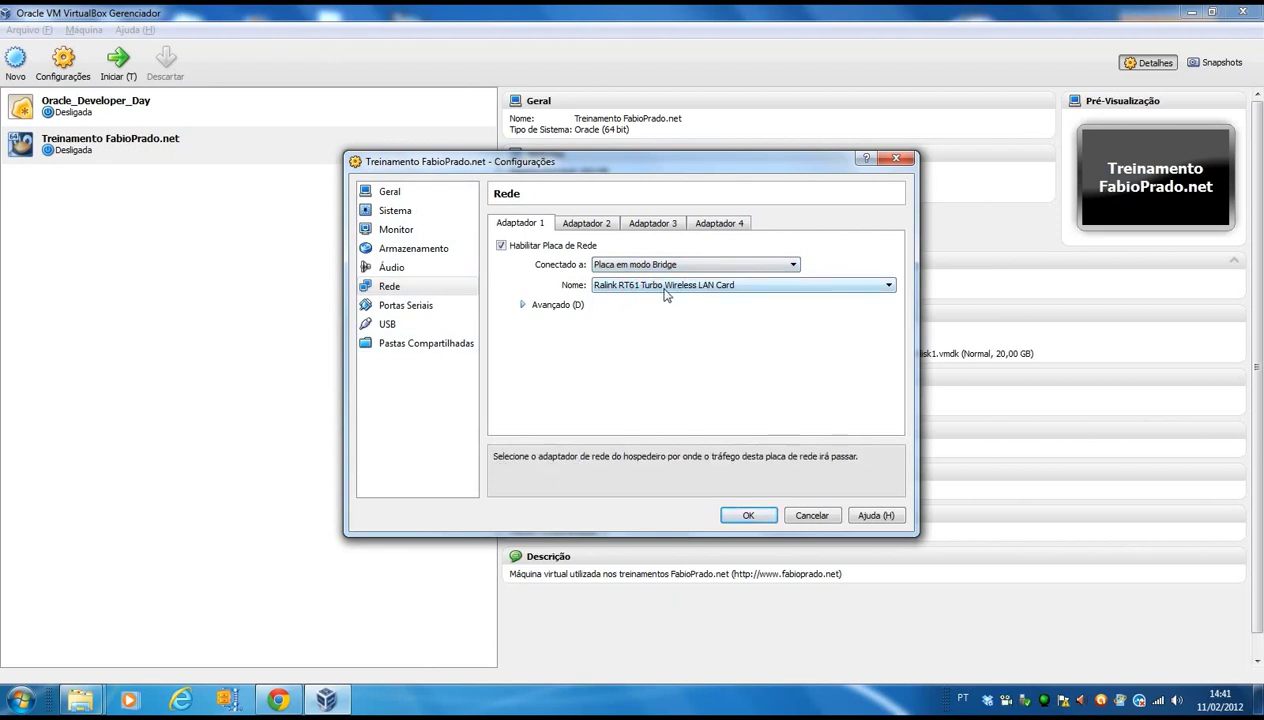
click(656, 266)
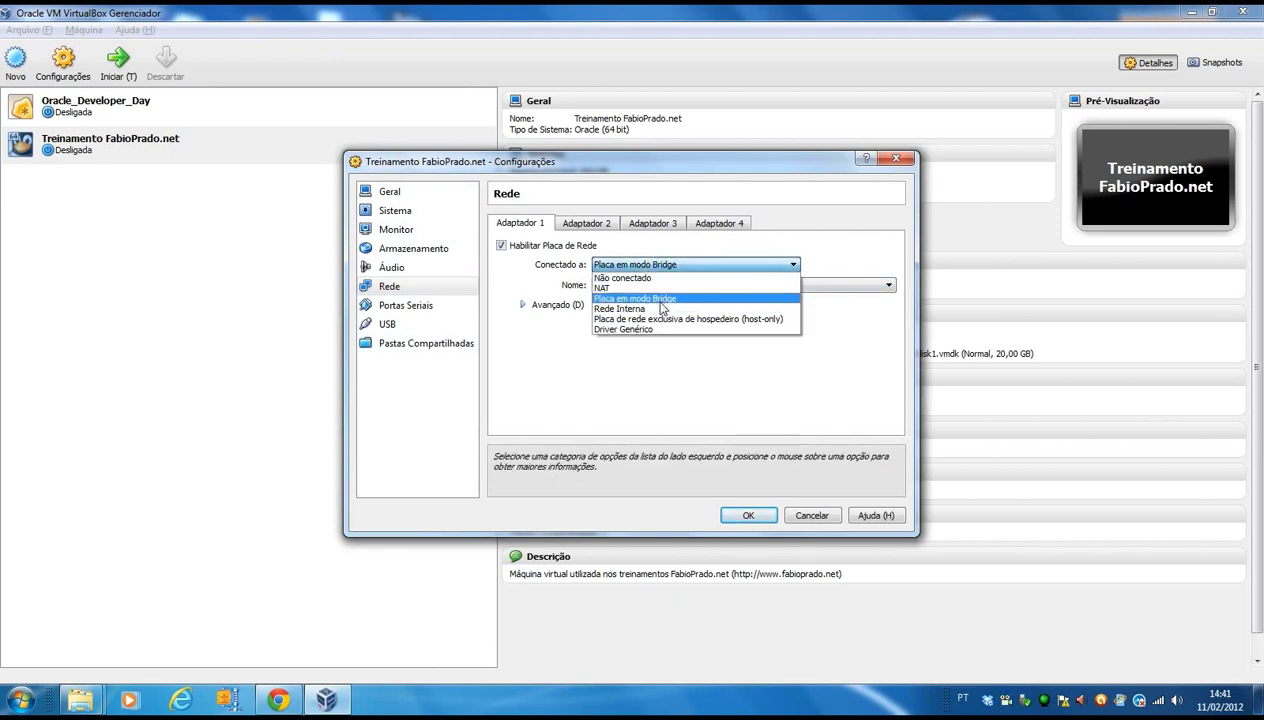
click(670, 299)
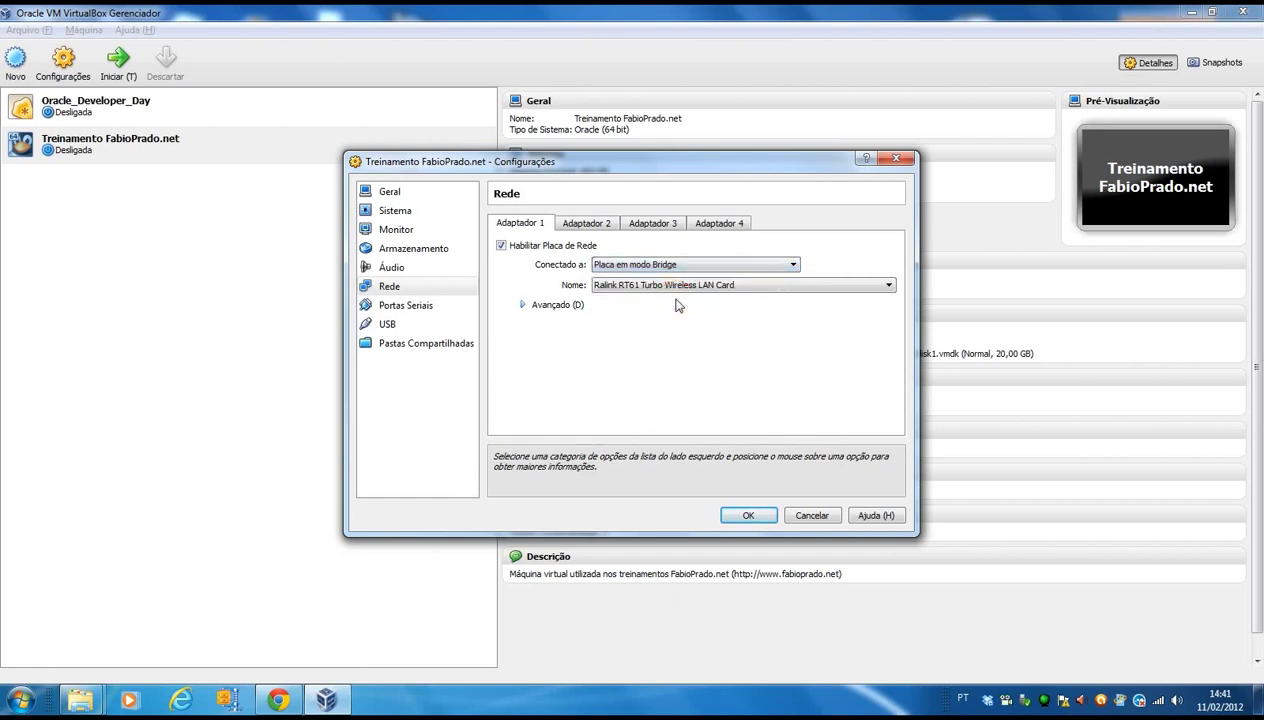
click(697, 284)
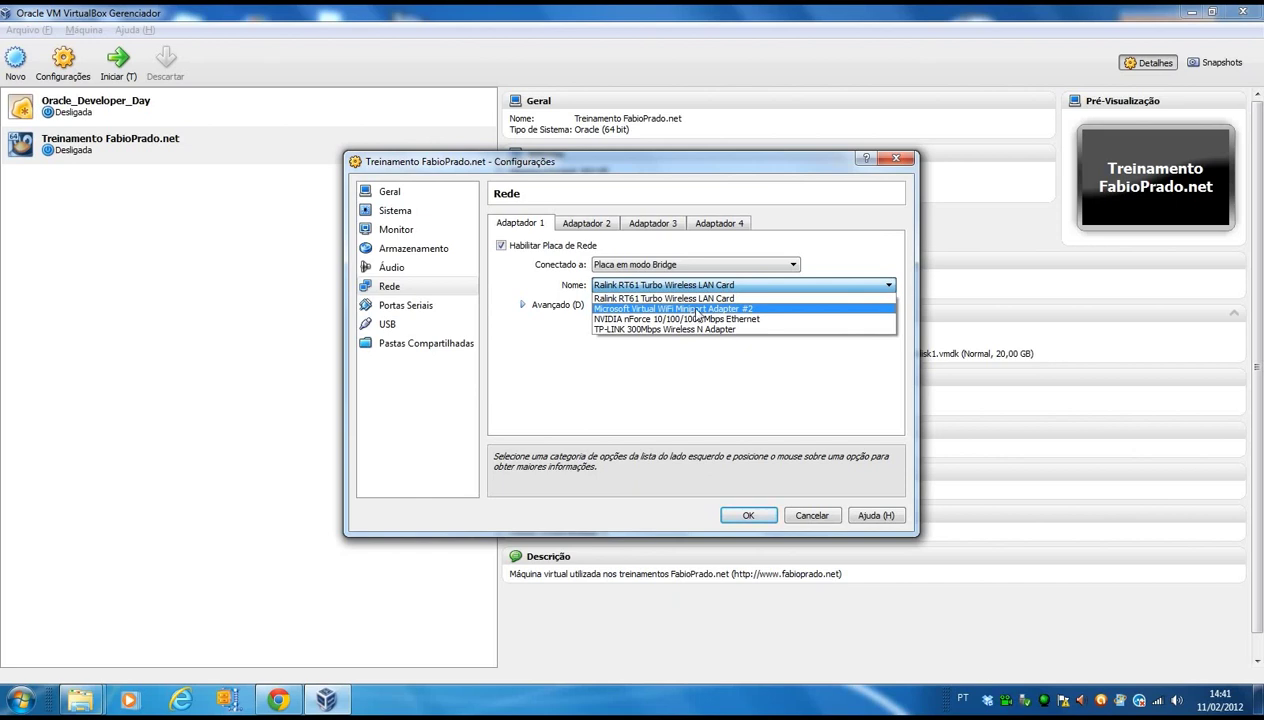
click(658, 299)
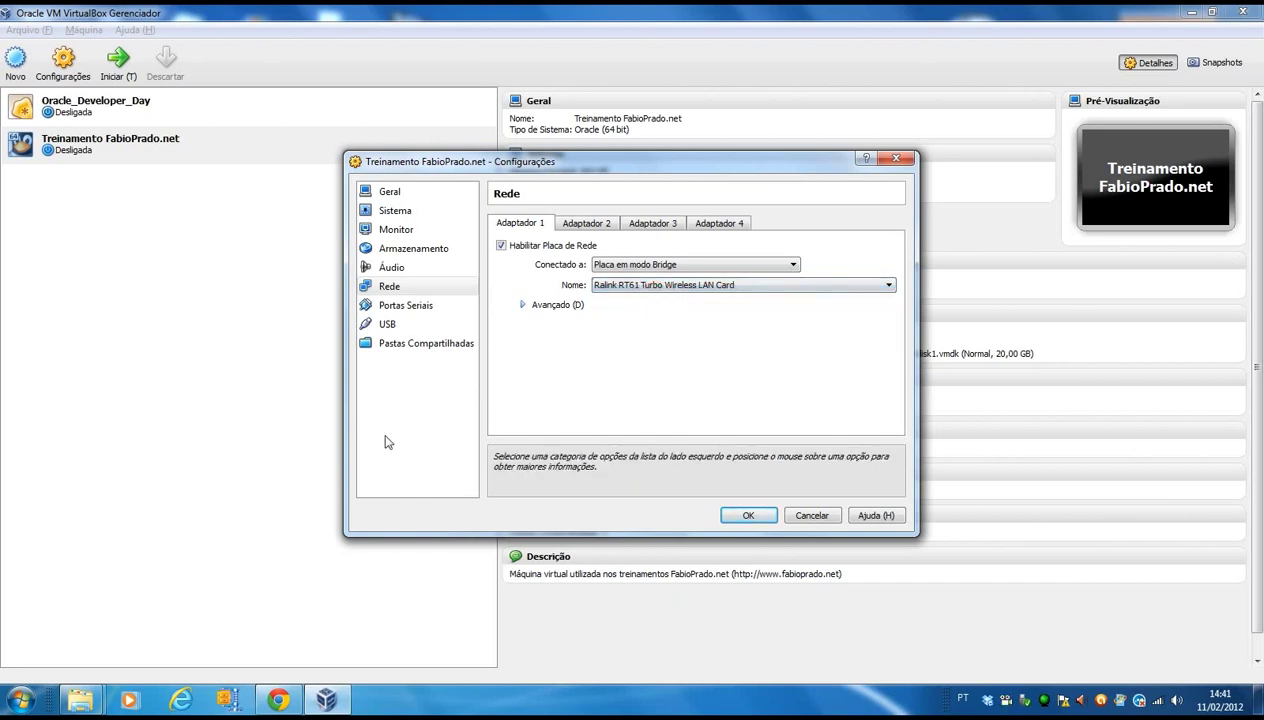
click(395, 306)
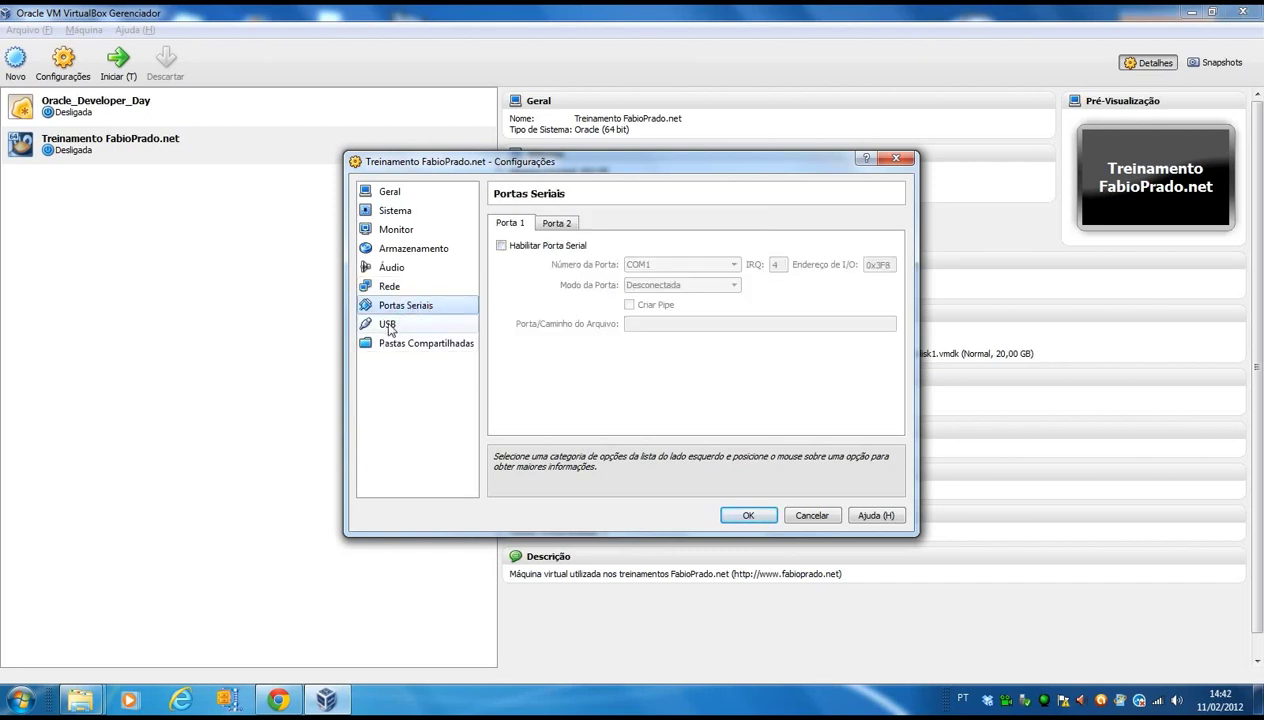
Remove the existing Desktop share from the machine's Pastas Compartilhadas list.
click(384, 326)
click(423, 345)
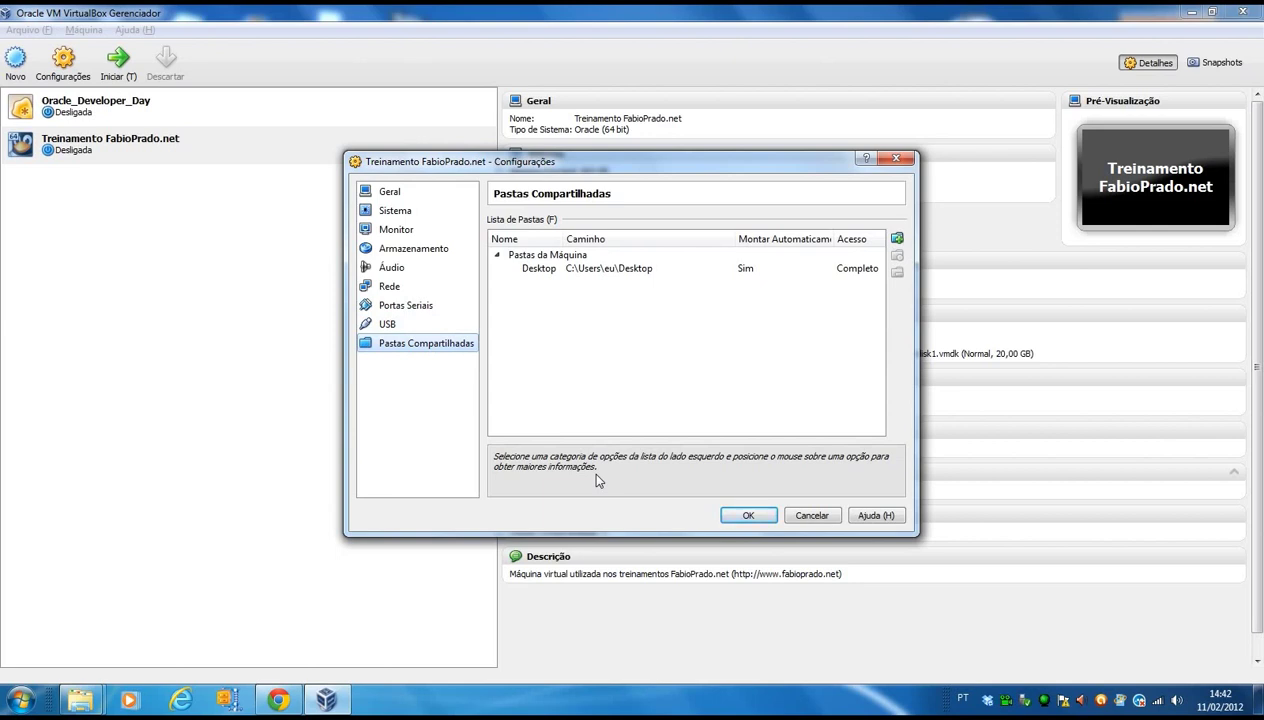
click(594, 268)
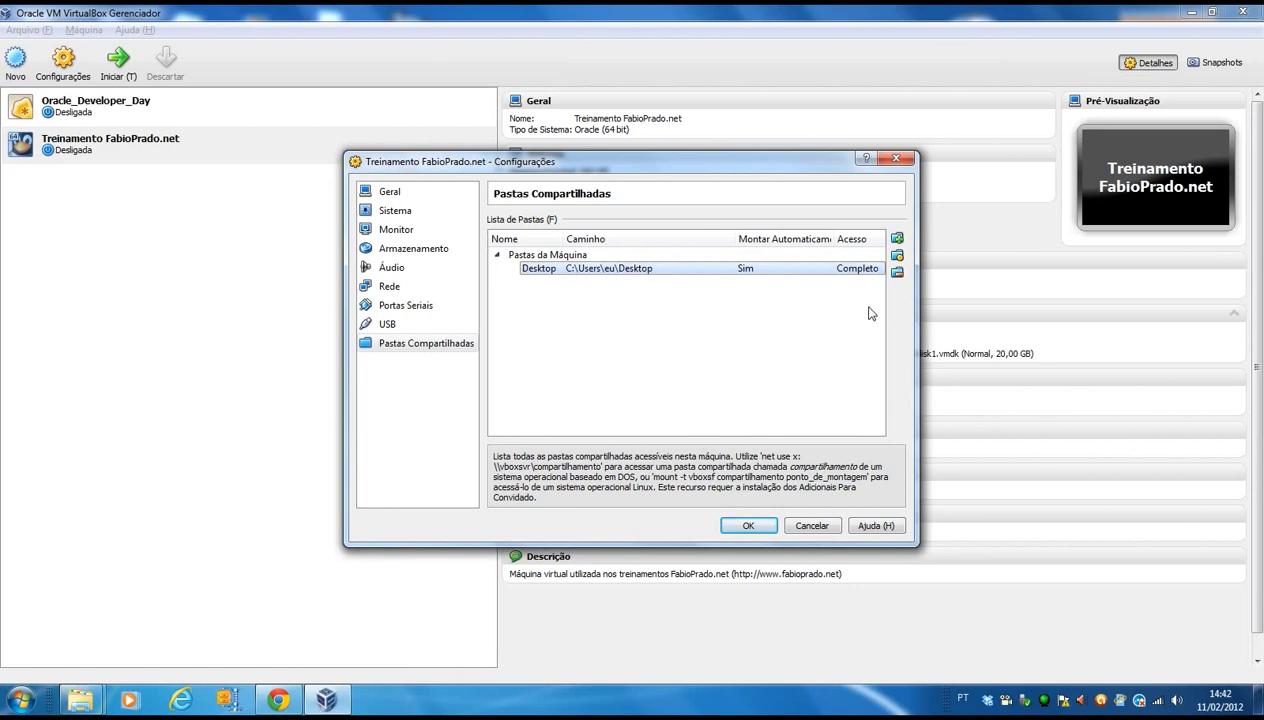
click(897, 273)
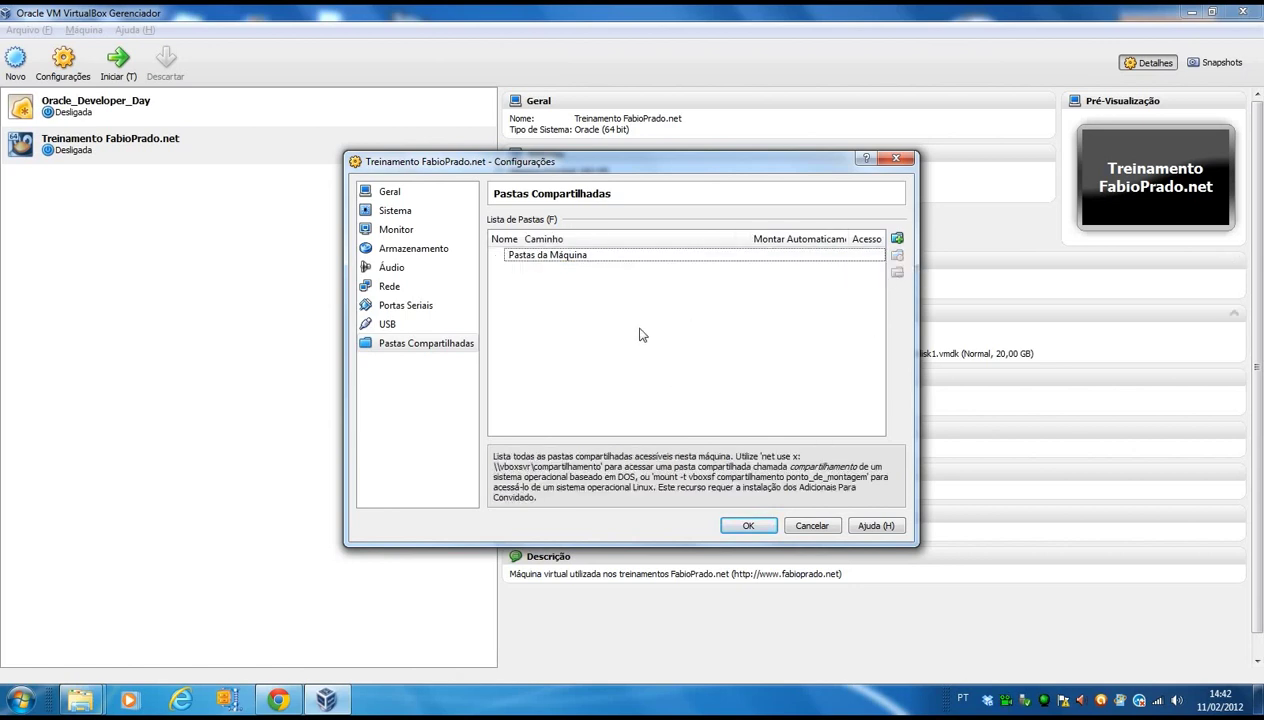
Add C:\Users\eu\Desktop as an auto-mounted shared folder named Desktop and save the VM settings.
click(898, 240)
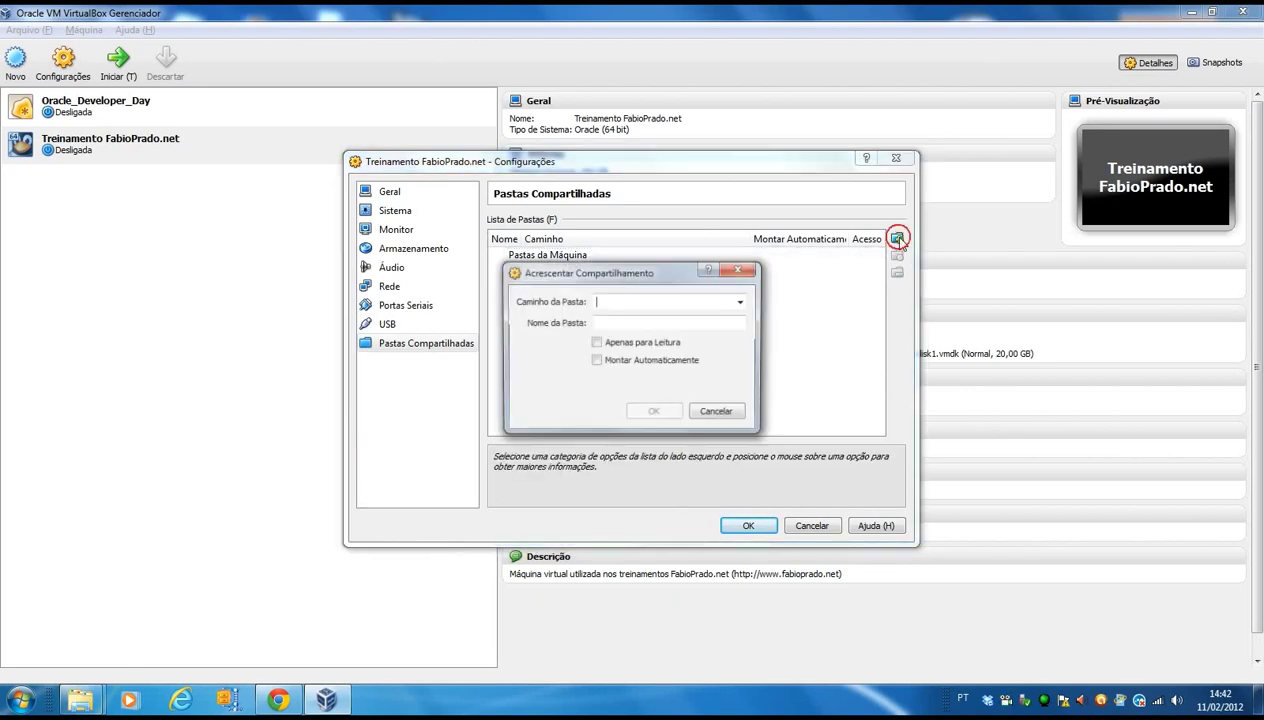
click(741, 303)
click(700, 328)
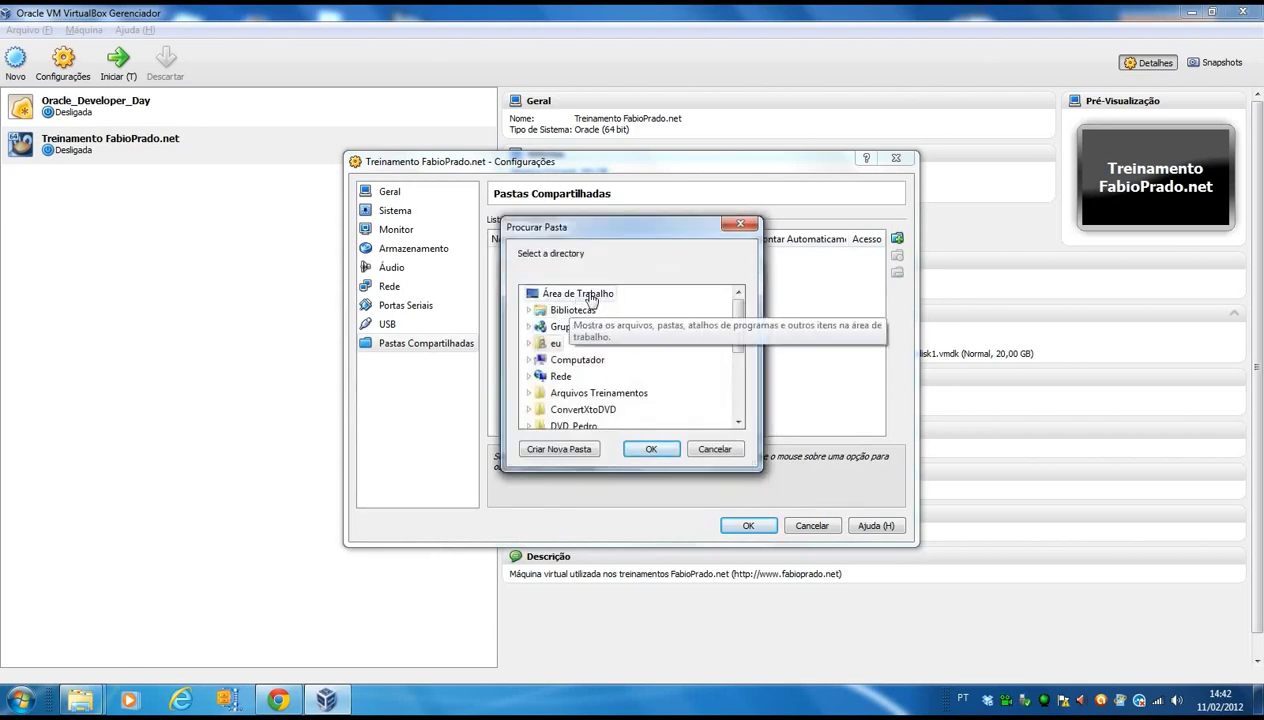
click(588, 293)
click(651, 449)
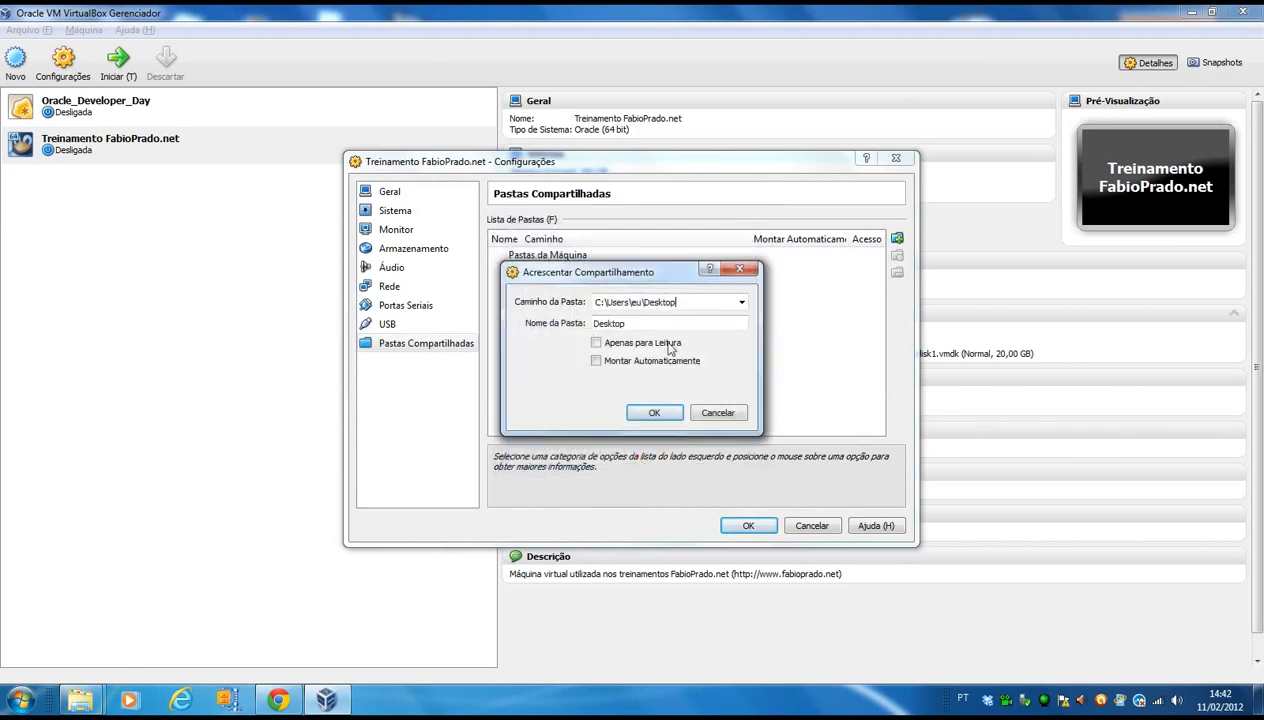
click(596, 360)
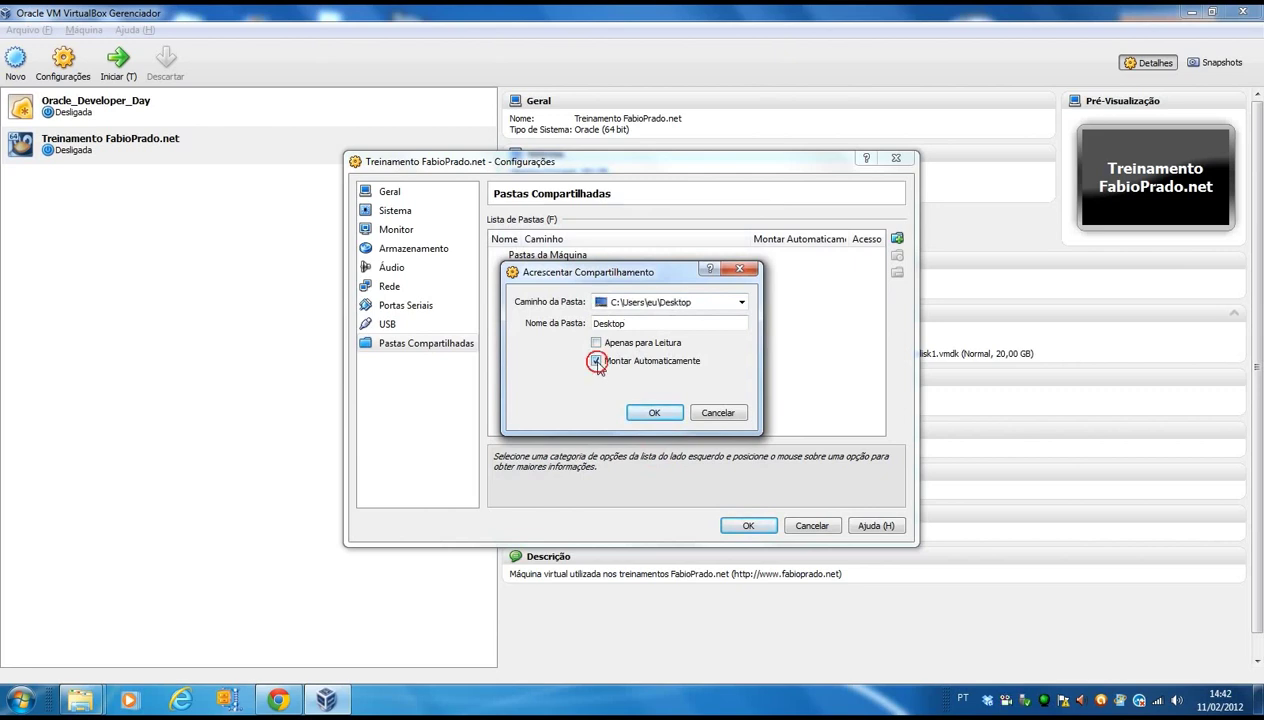
click(645, 413)
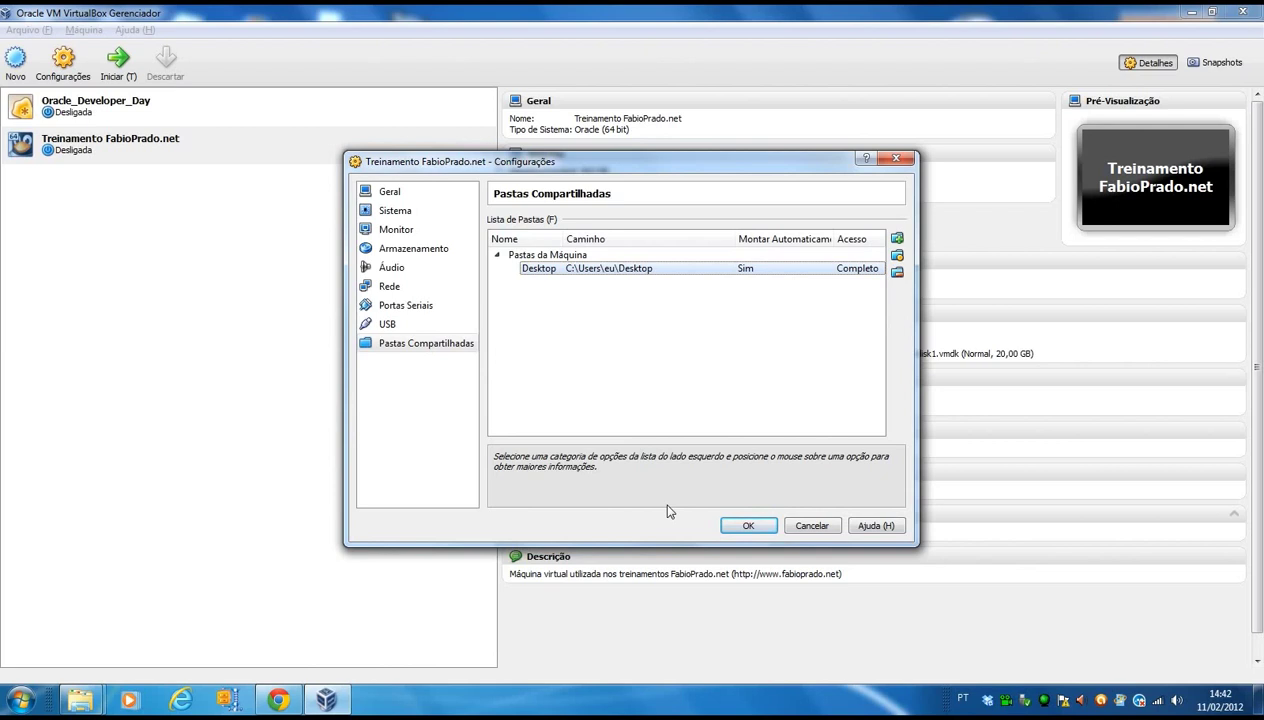
click(748, 526)
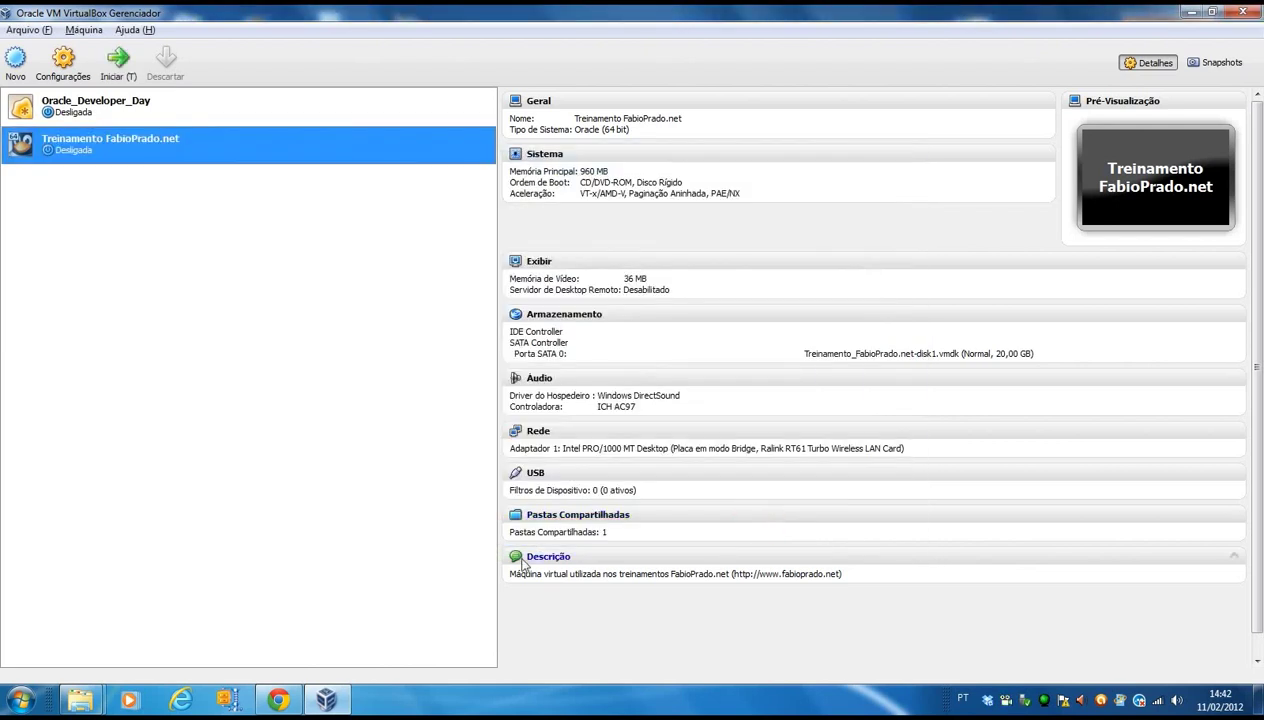
Start the Treinamento FabioPrado.net virtual machine and let it boot to the login screen.
click(118, 64)
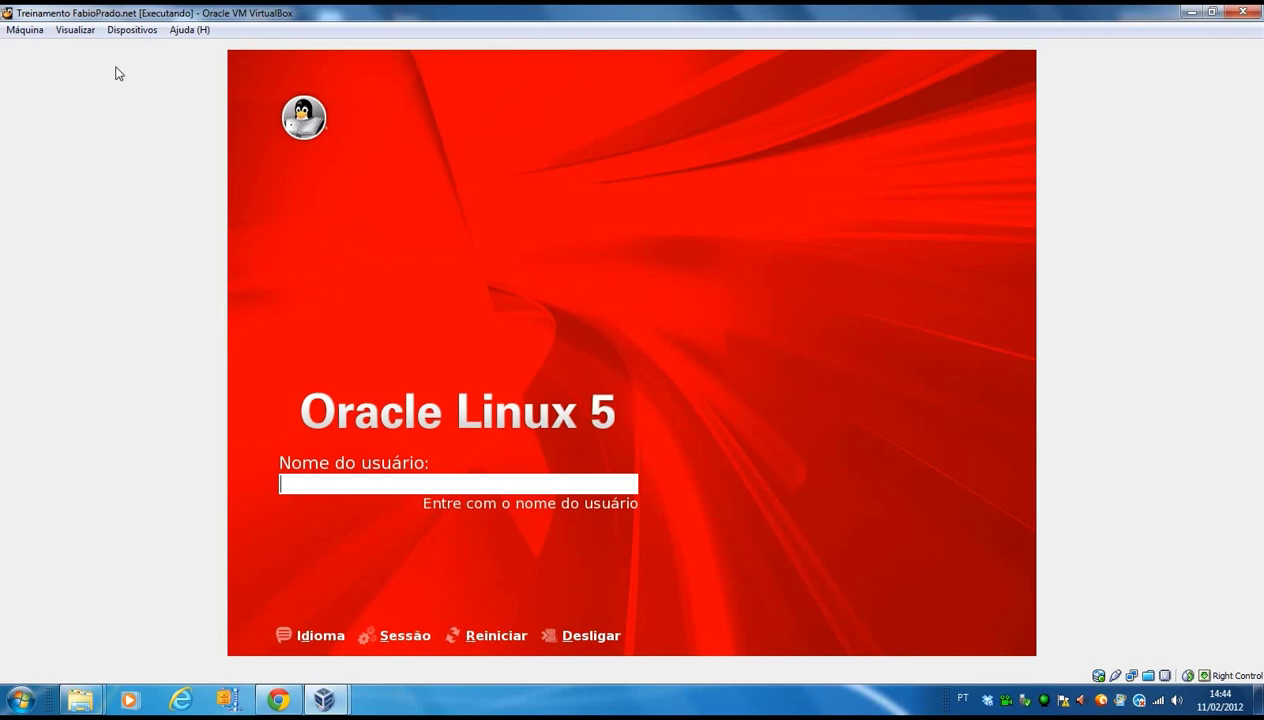
Log in to the Oracle Linux 5 guest as user oracle with the account password.
text(oracle)
key(Return)
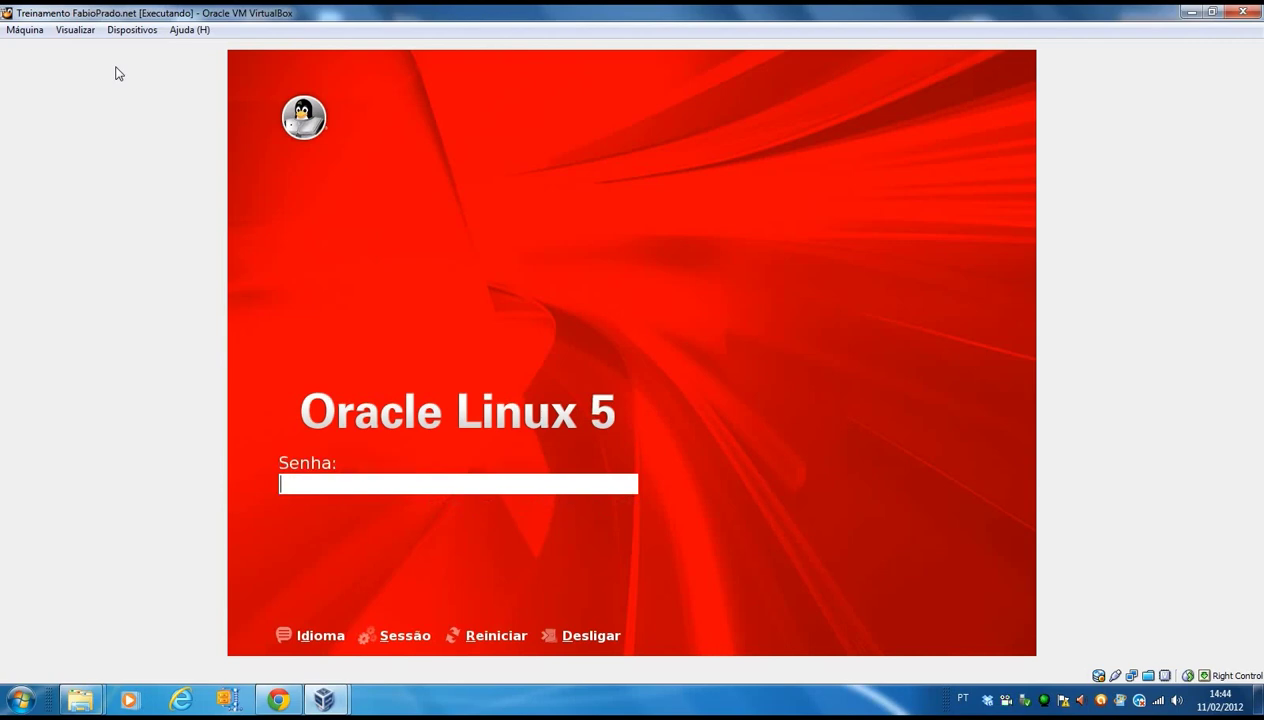
text(oracle)
key(Return)
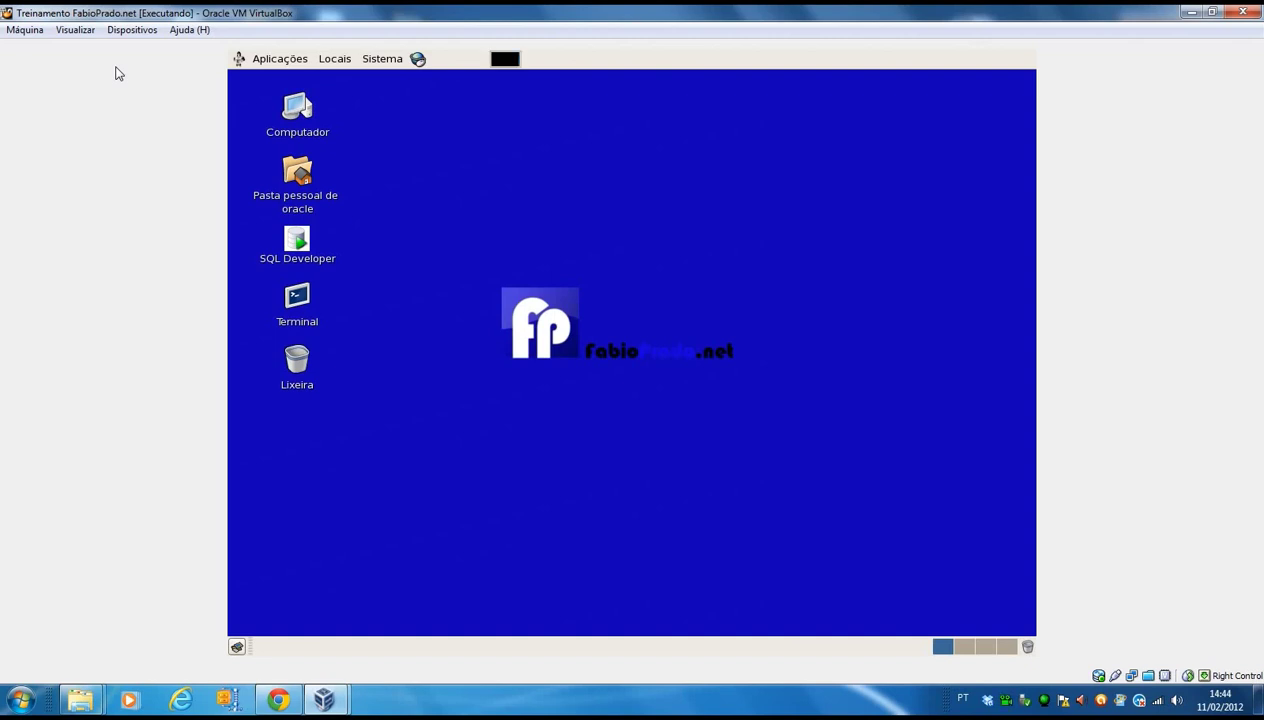
click(298, 240)
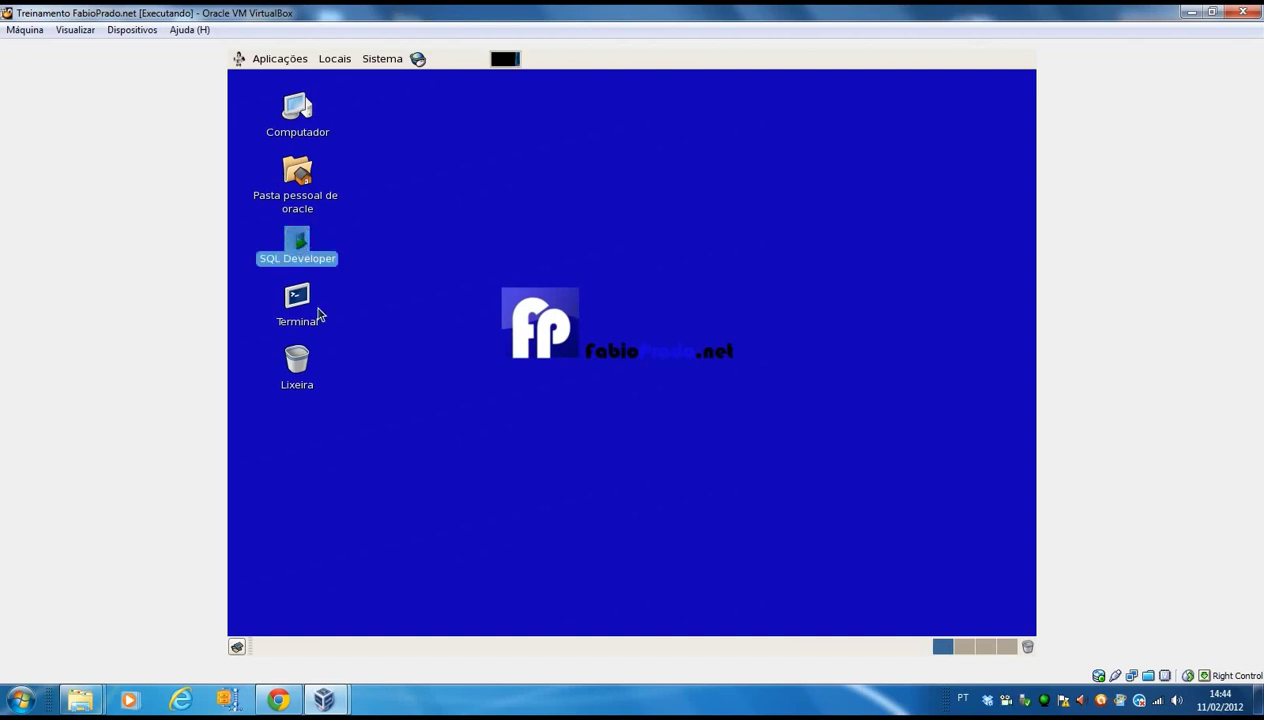
click(303, 298)
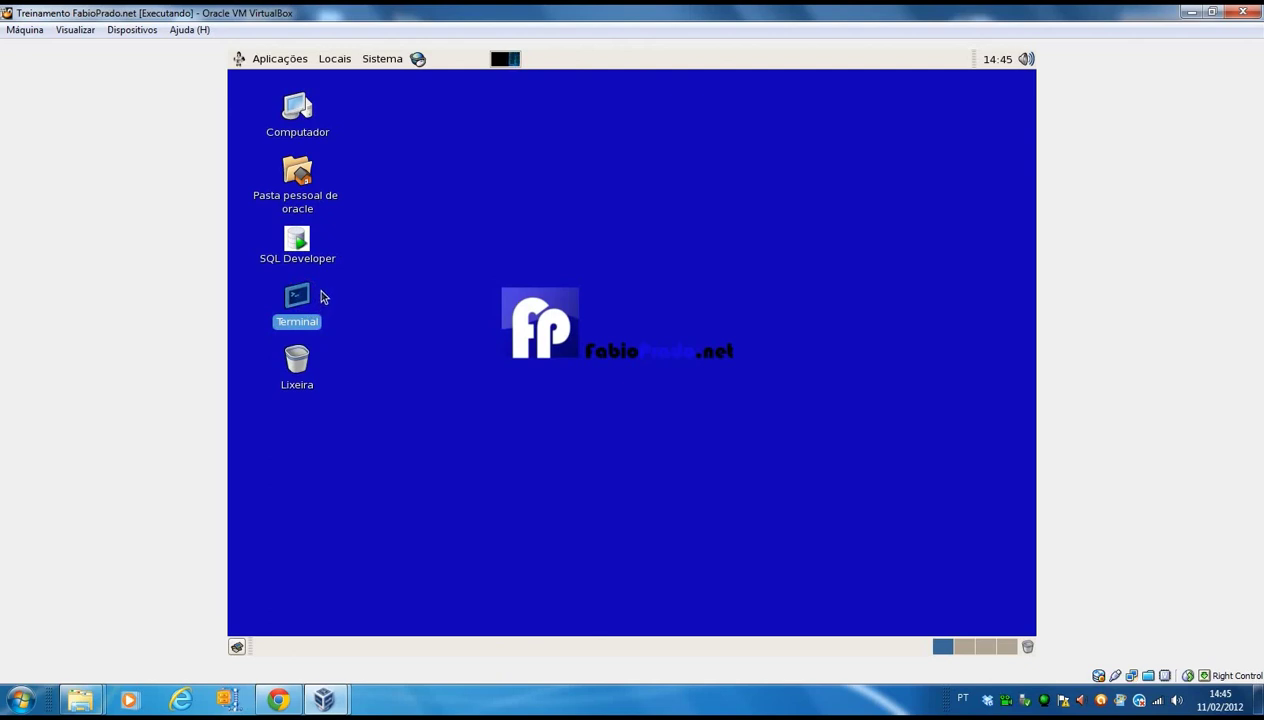
click(298, 240)
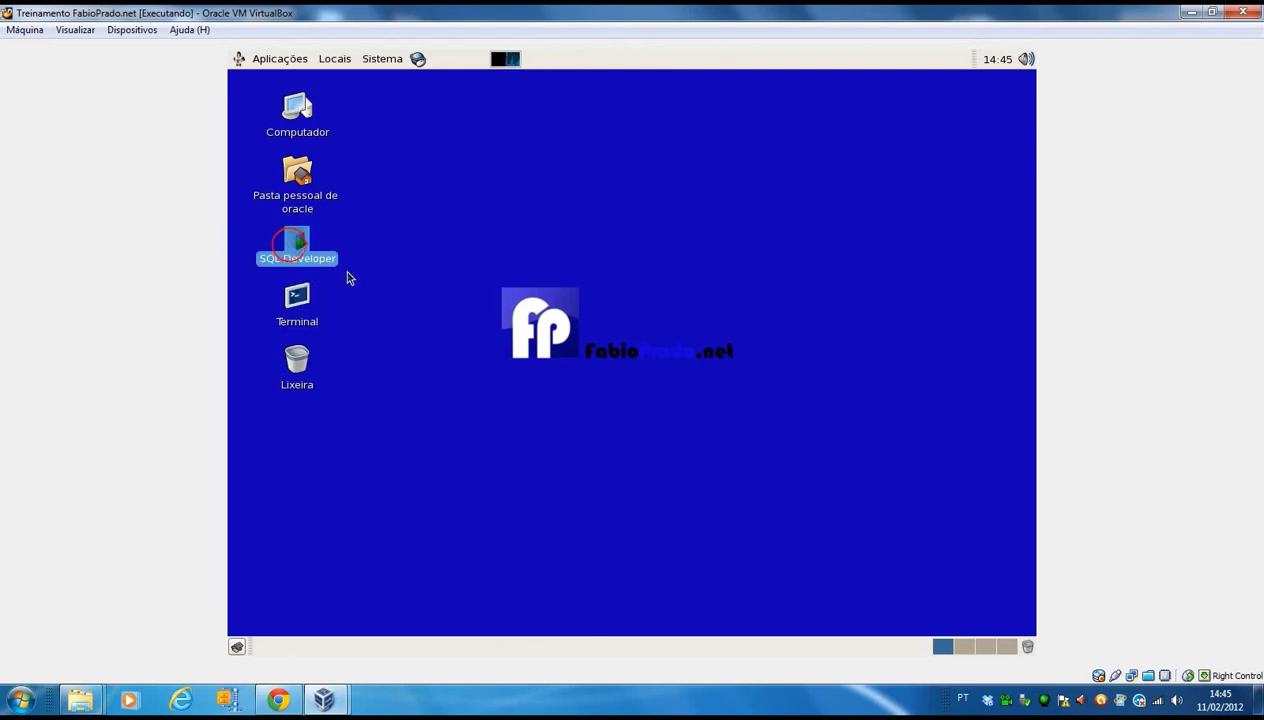